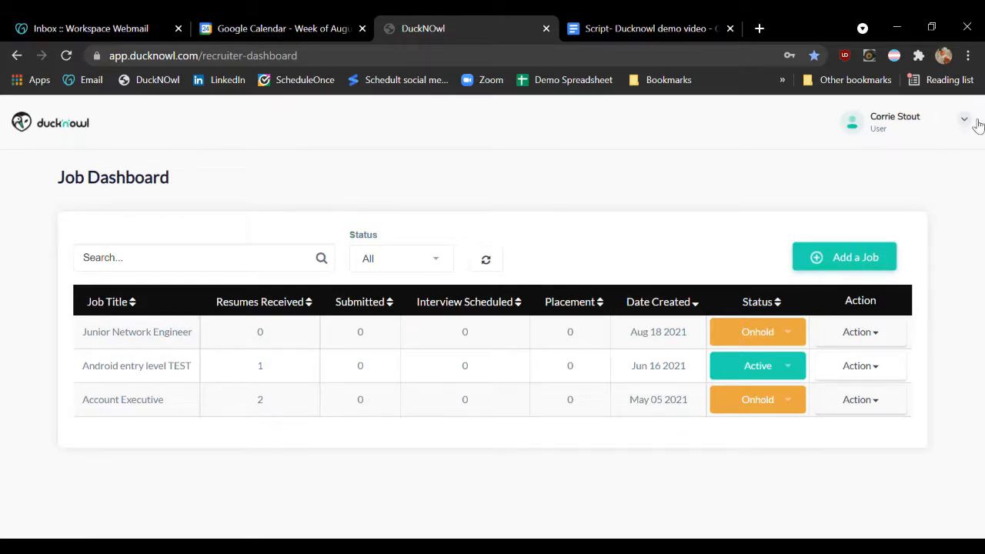
Review the account menu options, the job table's columns and the figures in the Account Executive row
{"action": "left_click", "coordinate": [965, 119]}
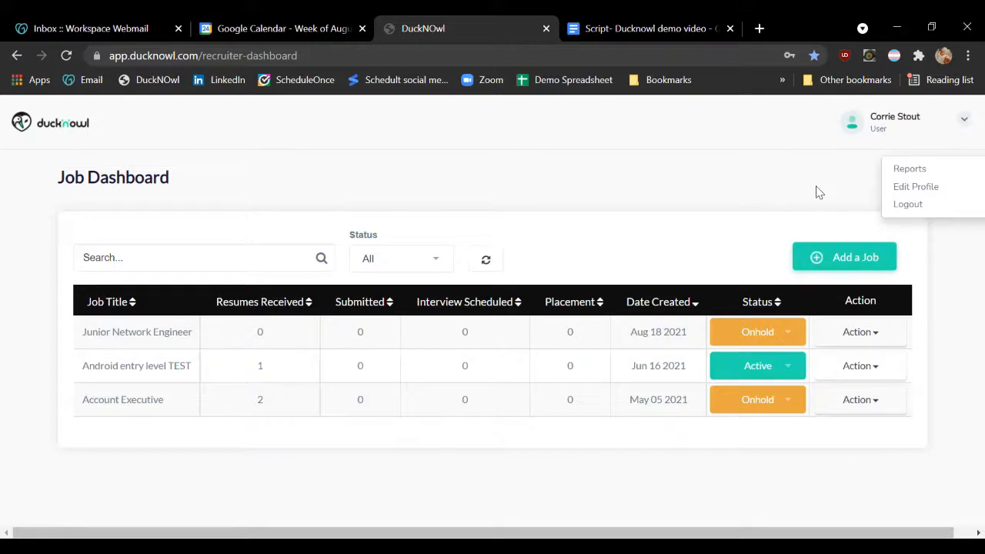
{"action": "left_click", "coordinate": [792, 183]}
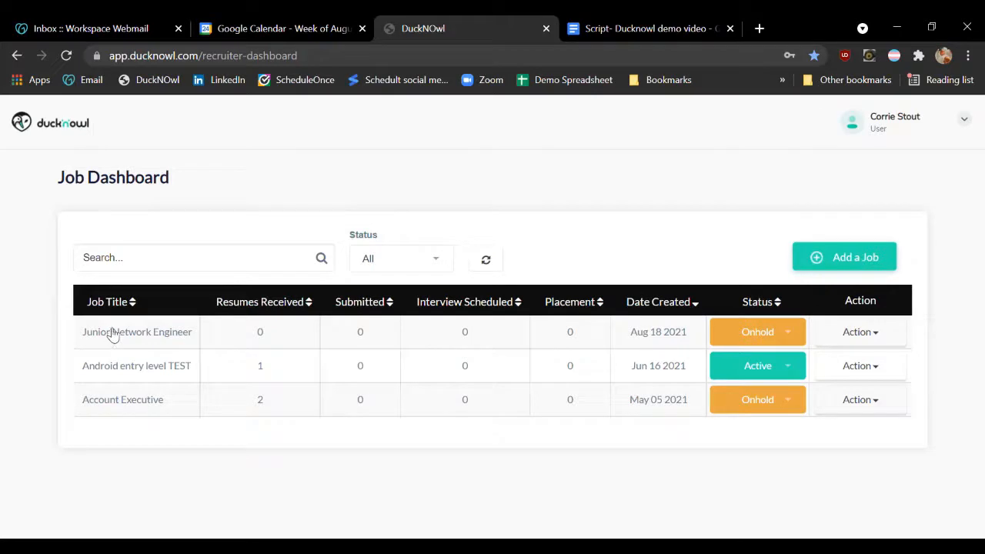
{"action": "left_click_drag", "start_coordinate": [80, 301], "coordinate": [146, 306]}
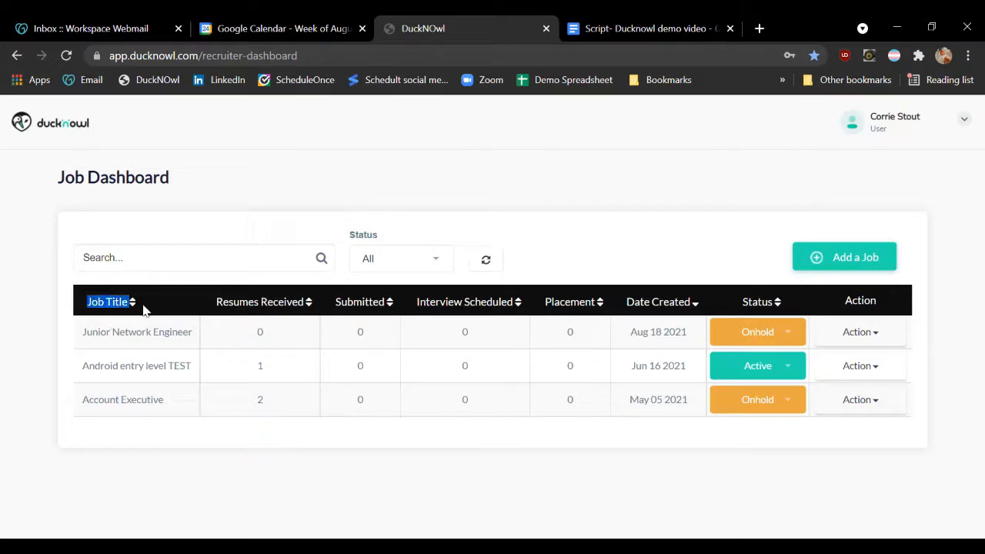
{"action": "left_click", "coordinate": [144, 308]}
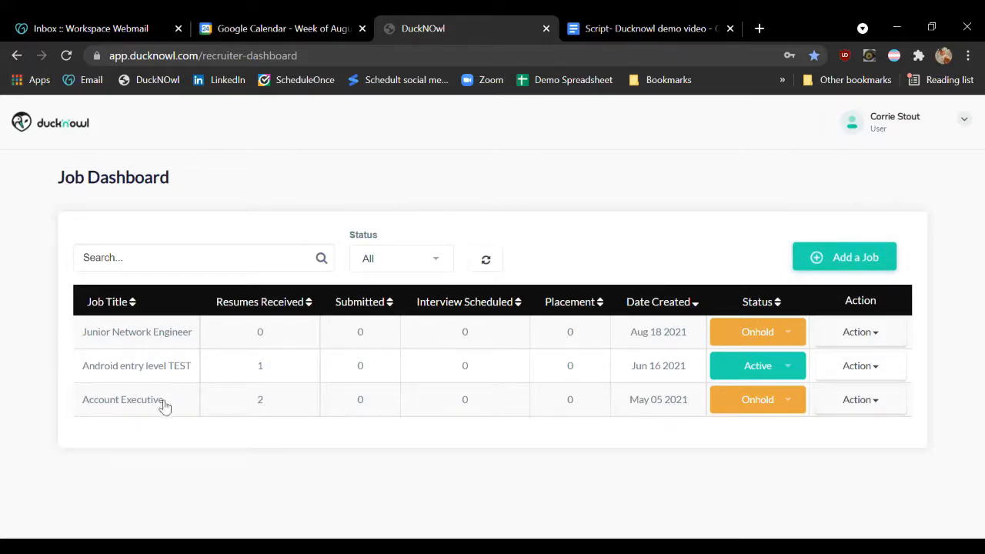
{"action": "left_click_drag", "start_coordinate": [79, 404], "coordinate": [171, 405]}
{"action": "left_click", "coordinate": [249, 401]}
{"action": "double_click", "coordinate": [260, 402]}
{"action": "left_click_drag", "start_coordinate": [357, 404], "coordinate": [371, 405]}
{"action": "left_click", "coordinate": [368, 404]}
{"action": "left_click", "coordinate": [583, 305]}
{"action": "left_click", "coordinate": [588, 308]}
Sort the jobs by date created in both directions and check the status options of the Android entry level TEST job, keeping Active
{"action": "left_click", "coordinate": [683, 307]}
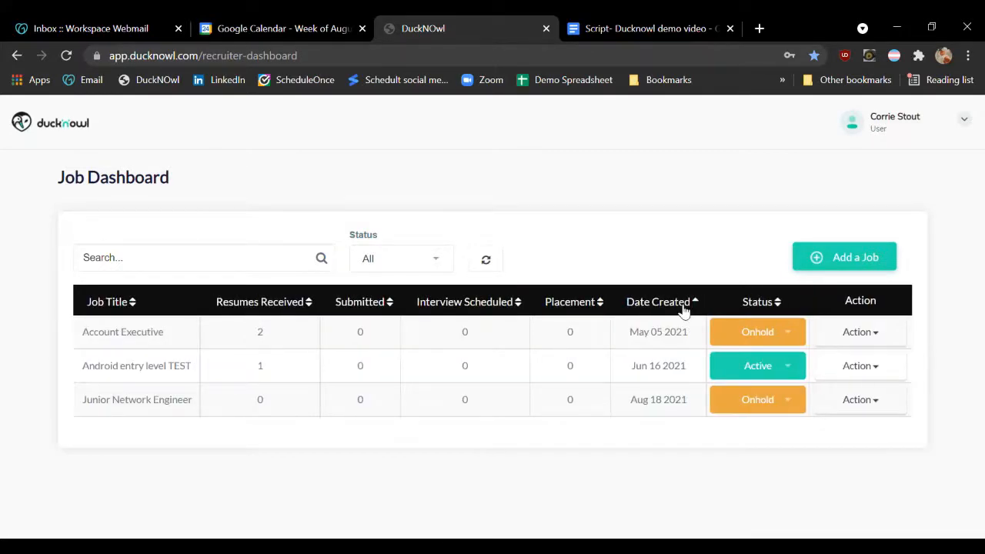
{"action": "left_click", "coordinate": [682, 307]}
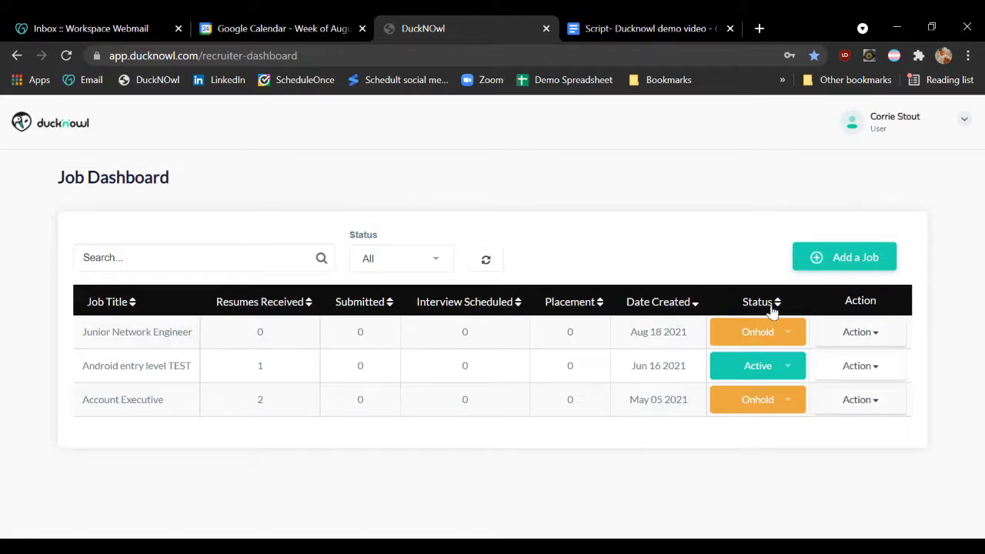
{"action": "left_click", "coordinate": [791, 373]}
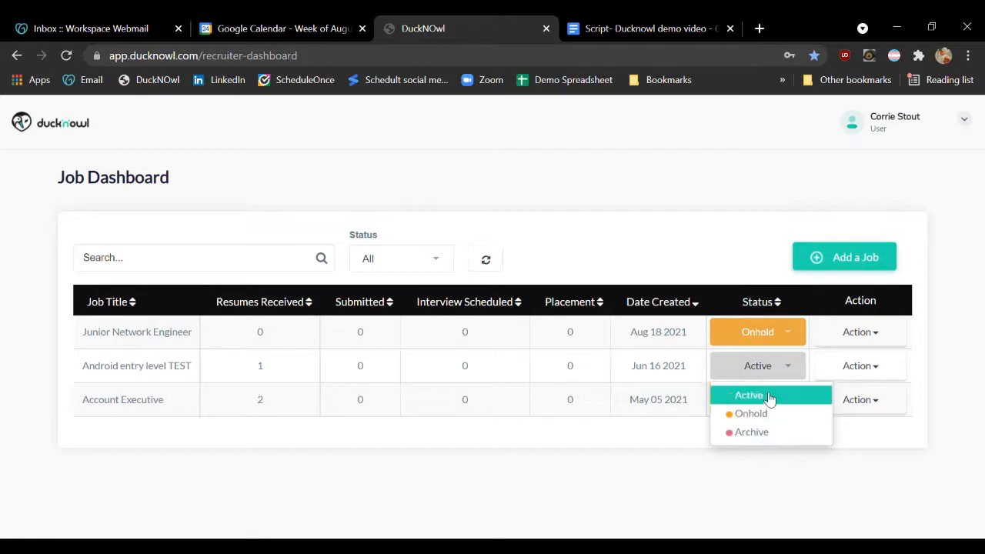
{"action": "left_click", "coordinate": [770, 397]}
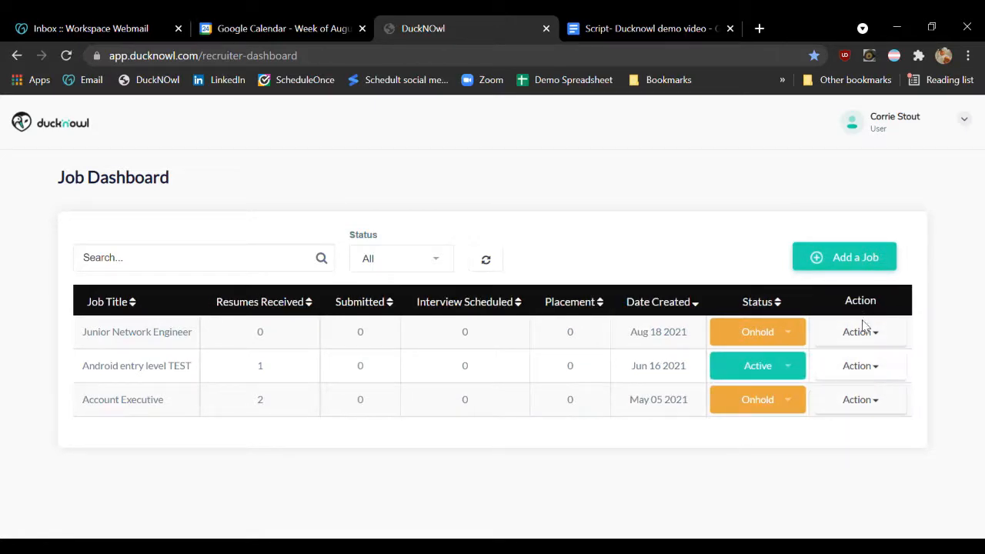
Publish the Junior Network Engineer job, revert it to Onhold and review its available actions
{"action": "left_click", "coordinate": [883, 340]}
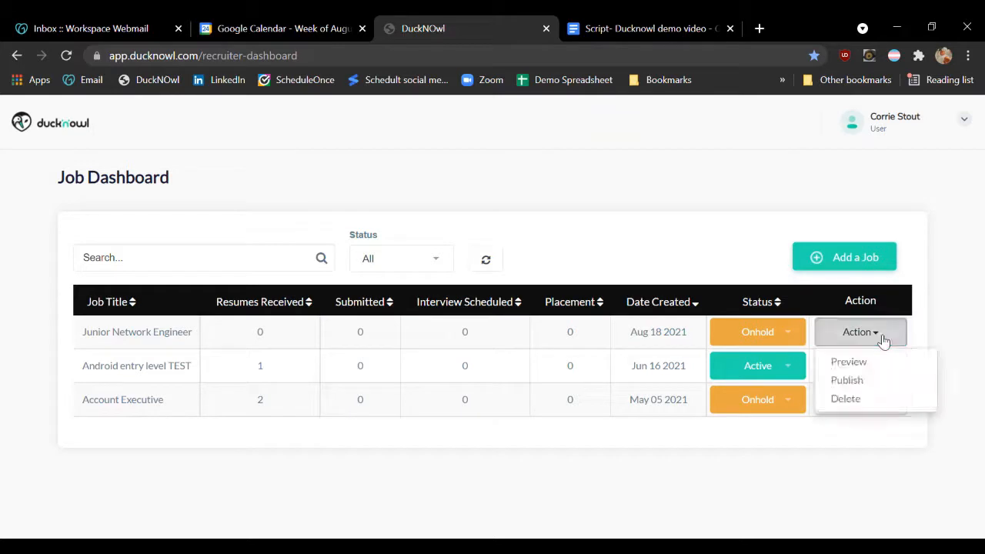
{"action": "left_click", "coordinate": [856, 381]}
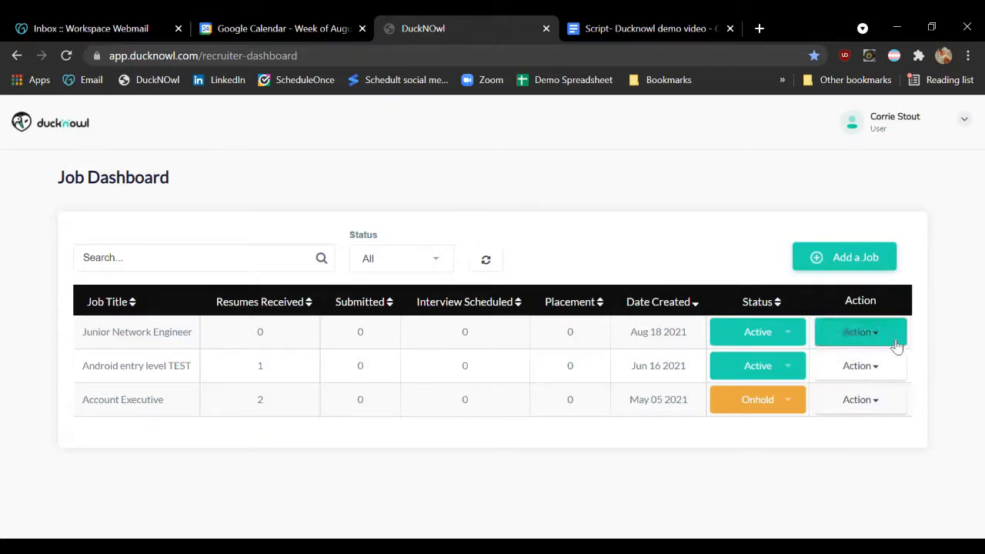
{"action": "left_click", "coordinate": [897, 345]}
{"action": "left_click", "coordinate": [871, 382]}
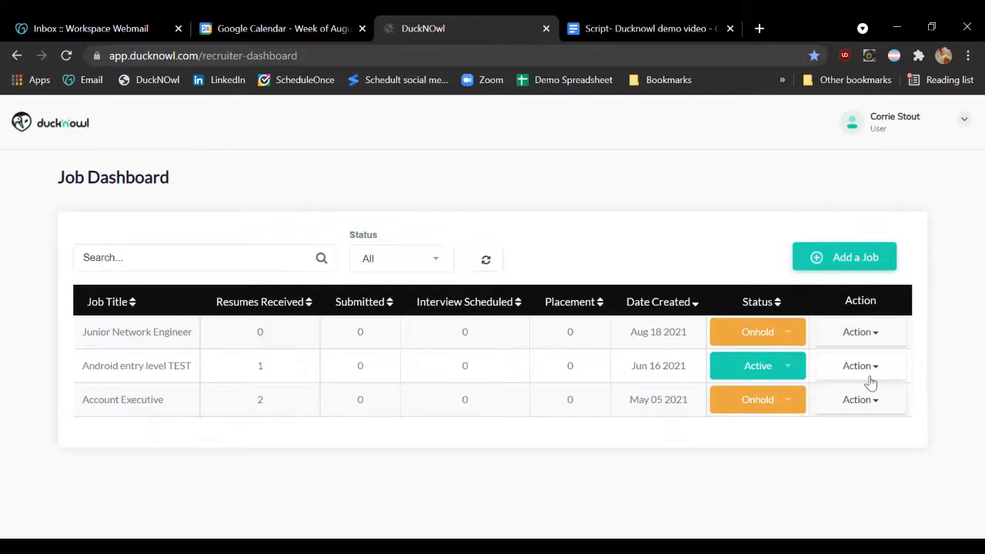
{"action": "left_click", "coordinate": [872, 335]}
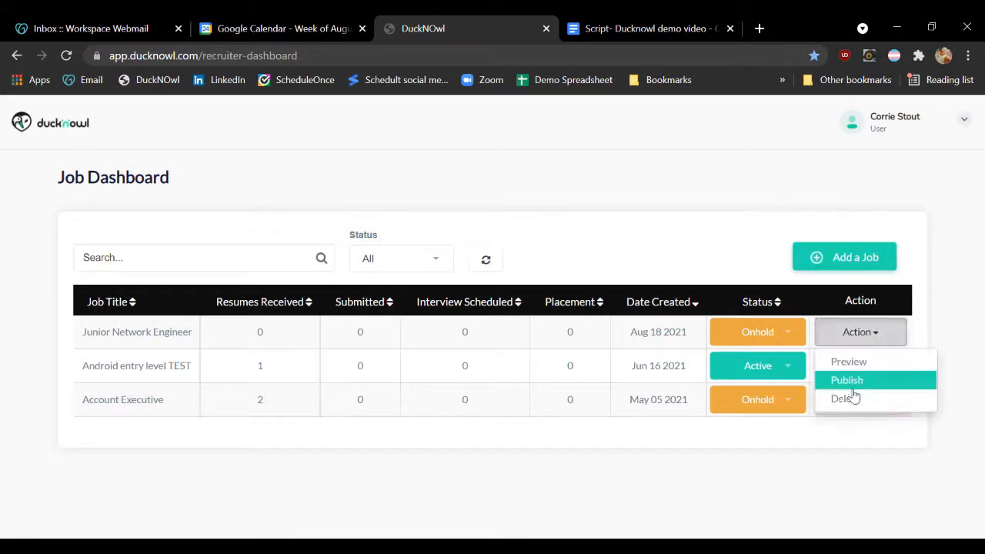
{"action": "left_click", "coordinate": [761, 261]}
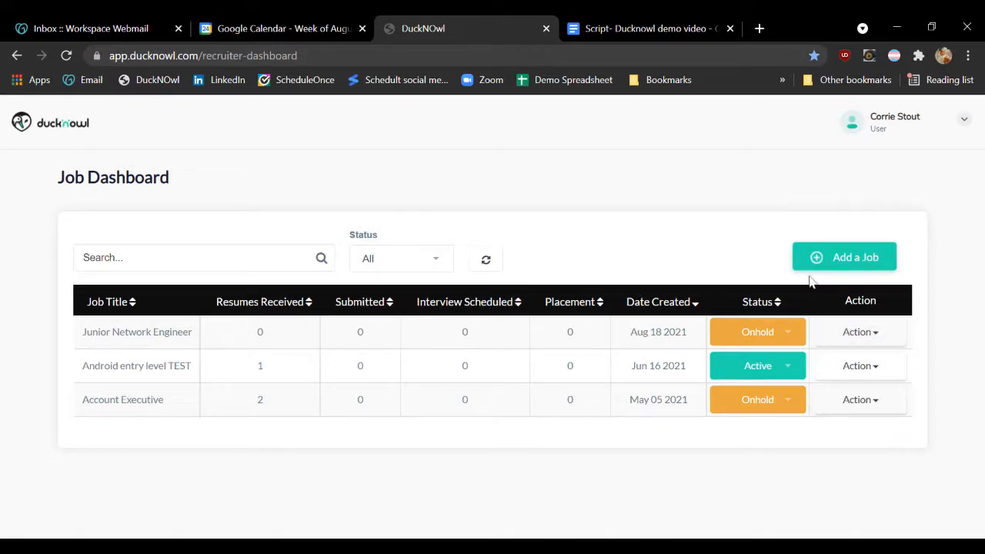
Start a new job and create and save the new job title "Administrative Assistant" for it
{"action": "left_click", "coordinate": [837, 260]}
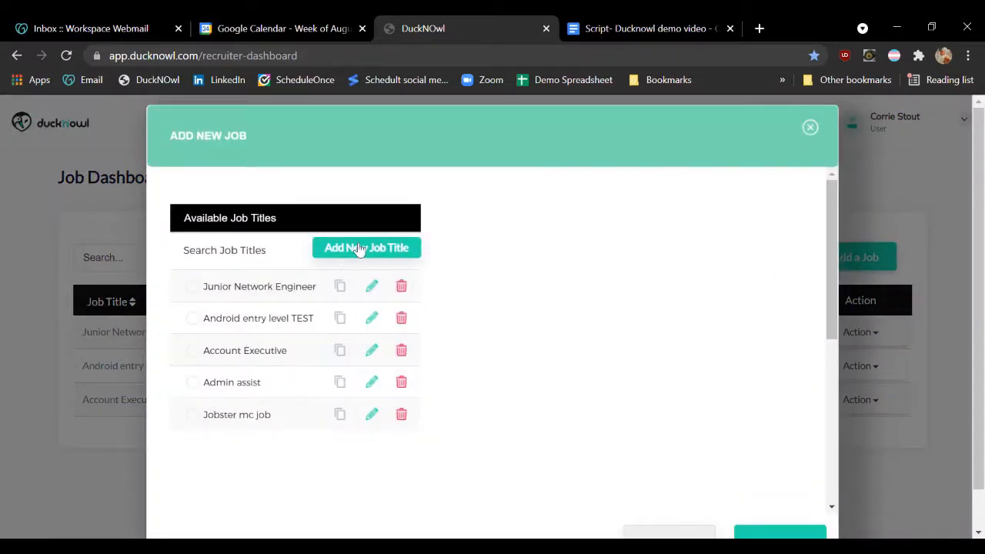
{"action": "left_click", "coordinate": [360, 250]}
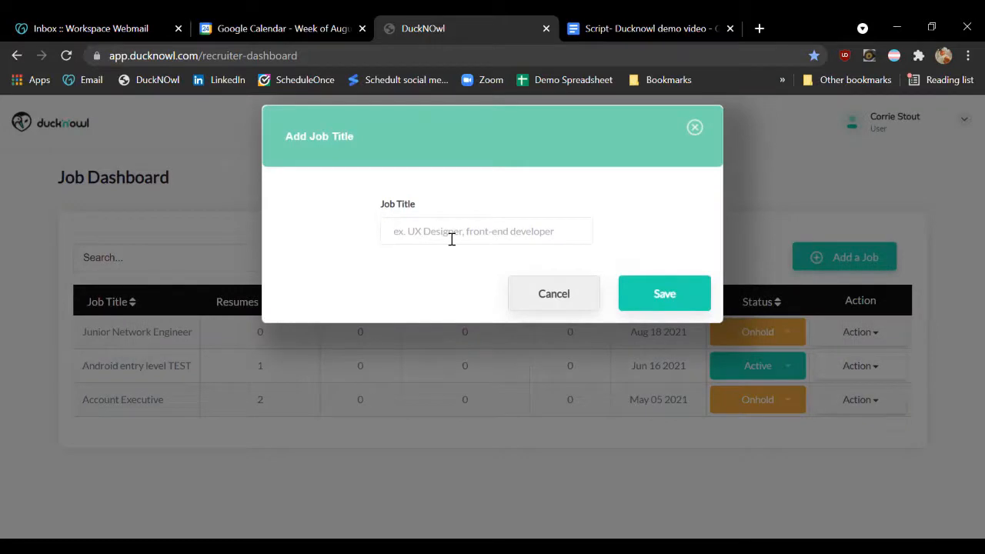
{"action": "type", "text": "Administrative Assis"}
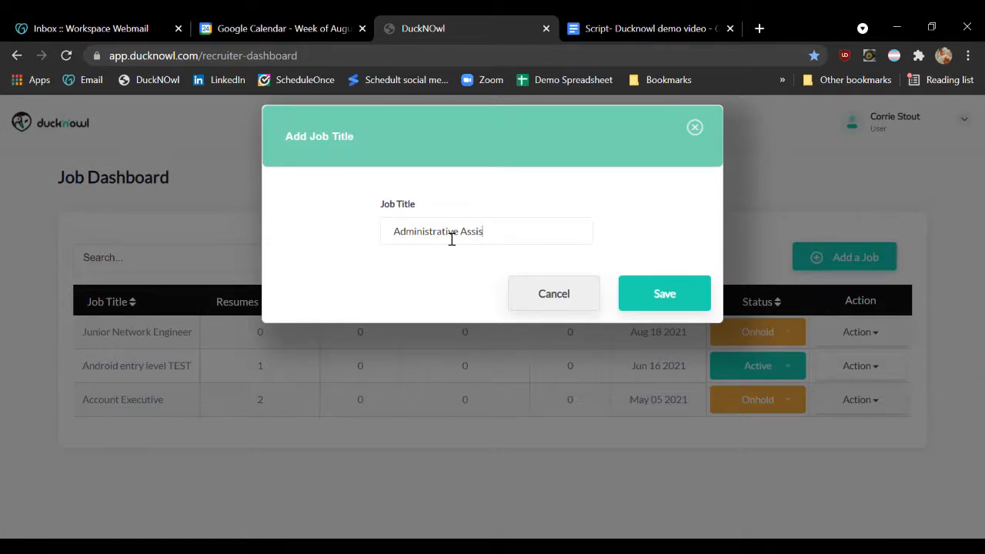
{"action": "type", "text": "stant"}
{"action": "key", "text": "BackSpace"}
{"action": "key", "text": "BackSpace"}
{"action": "key", "text": "BackSpace"}
{"action": "key", "text": "BackSpace"}
{"action": "key", "text": "BackSpace"}
{"action": "key", "text": "BackSpace"}
{"action": "key", "text": "BackSpace"}
{"action": "type", "text": "istan"}
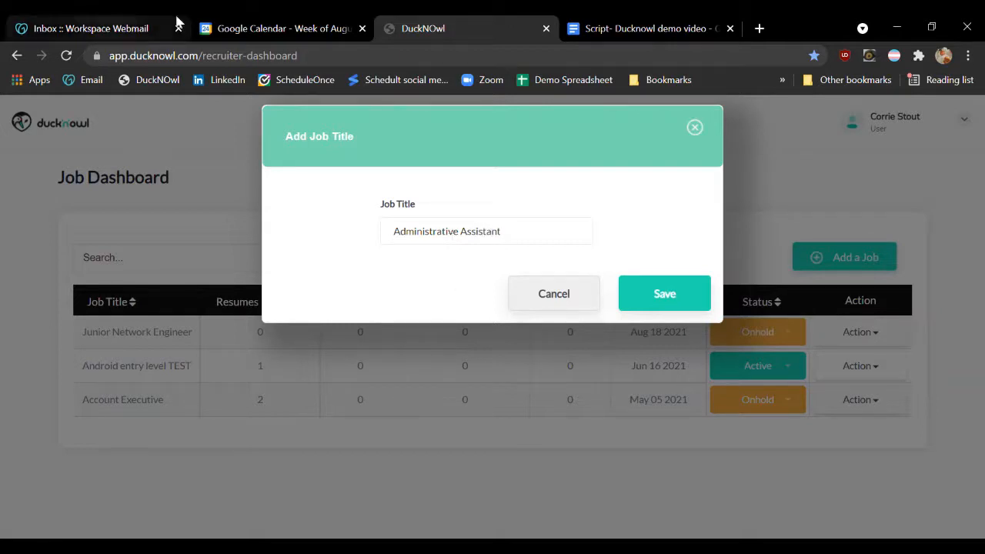
{"action": "left_click", "coordinate": [689, 303]}
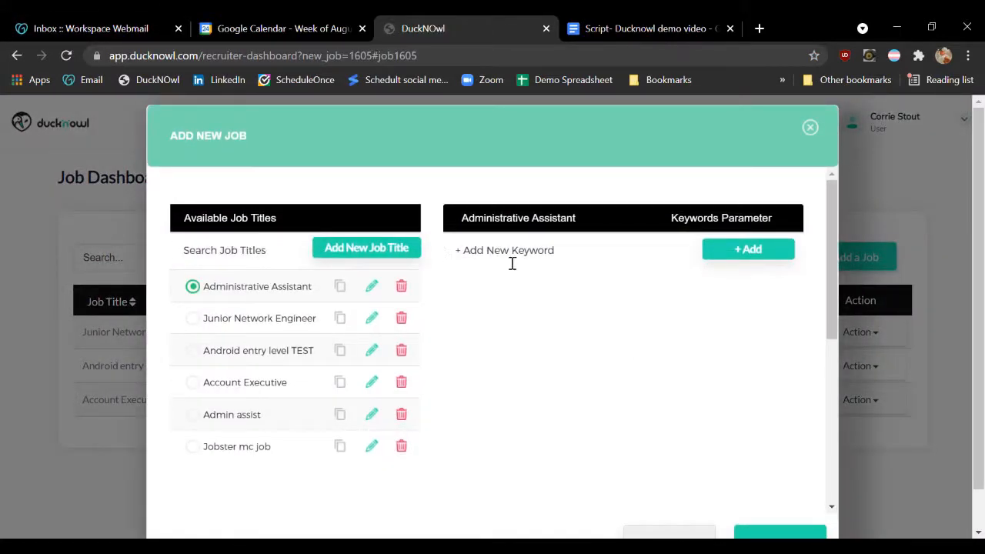
Add the keyword "bacherlors degree" to the Administrative Assistant job title
{"action": "left_click", "coordinate": [507, 256]}
{"action": "type", "text": "bacherlors degree"}
{"action": "key", "text": "Return"}
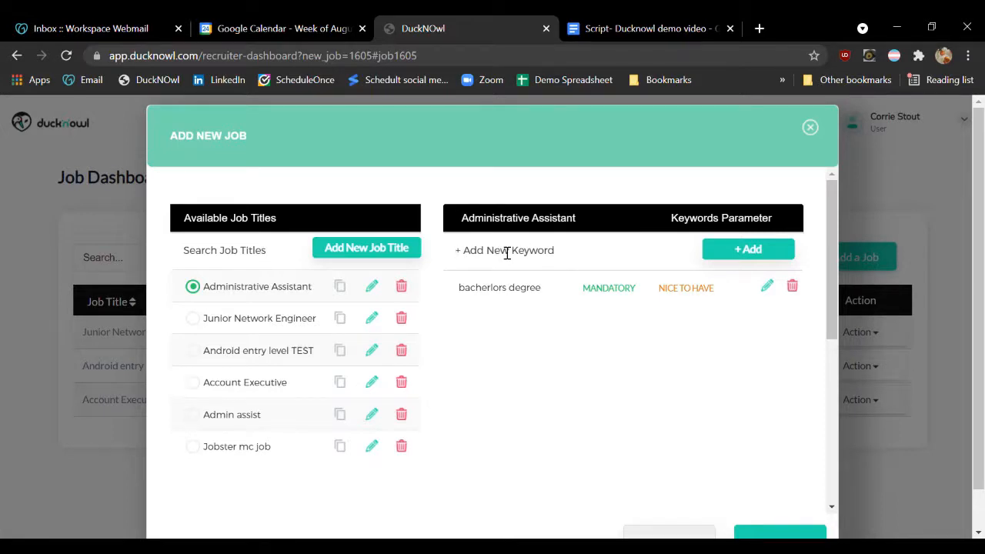
Delete the misspelled "bacherlors degree" keyword from the Administrative Assistant job title
{"action": "left_click", "coordinate": [792, 286]}
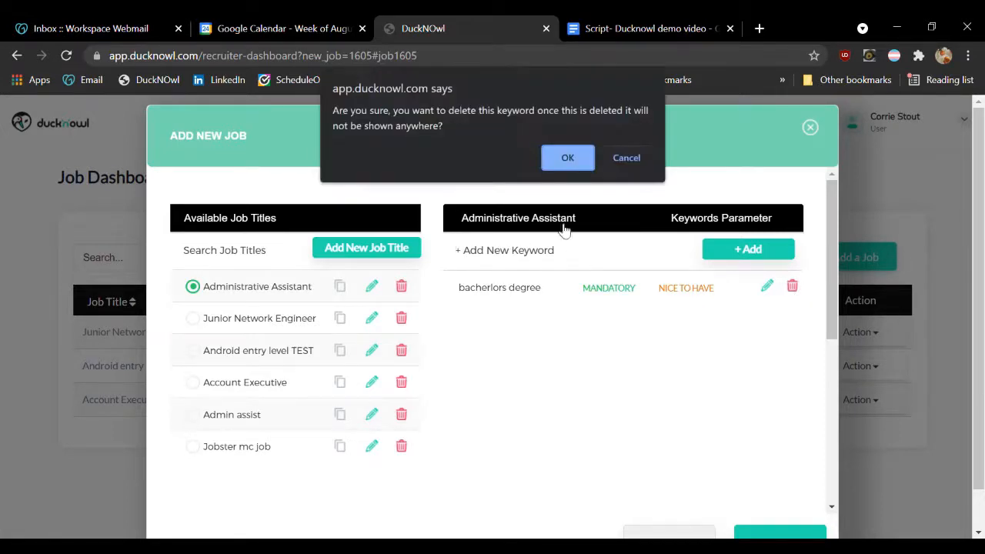
{"action": "left_click", "coordinate": [567, 158]}
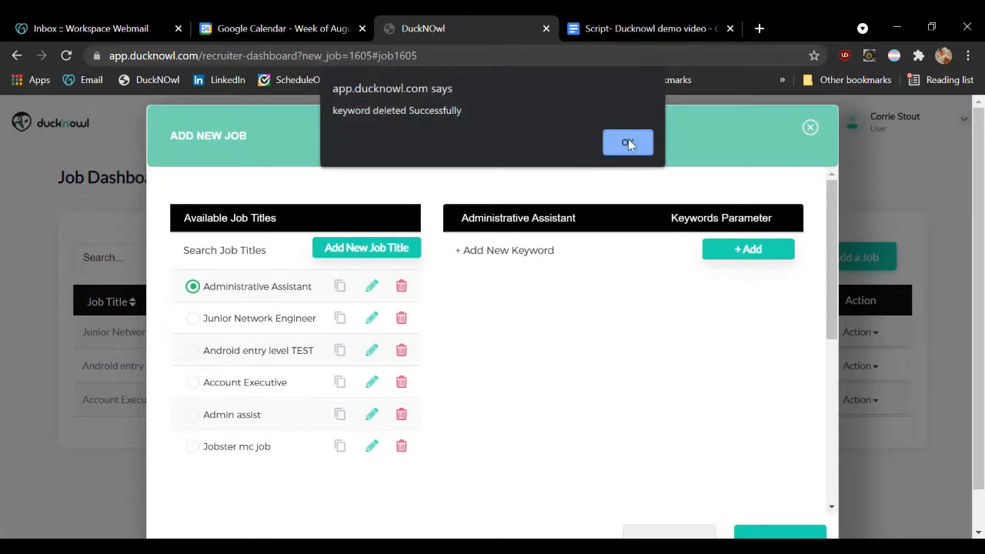
{"action": "left_click", "coordinate": [629, 142]}
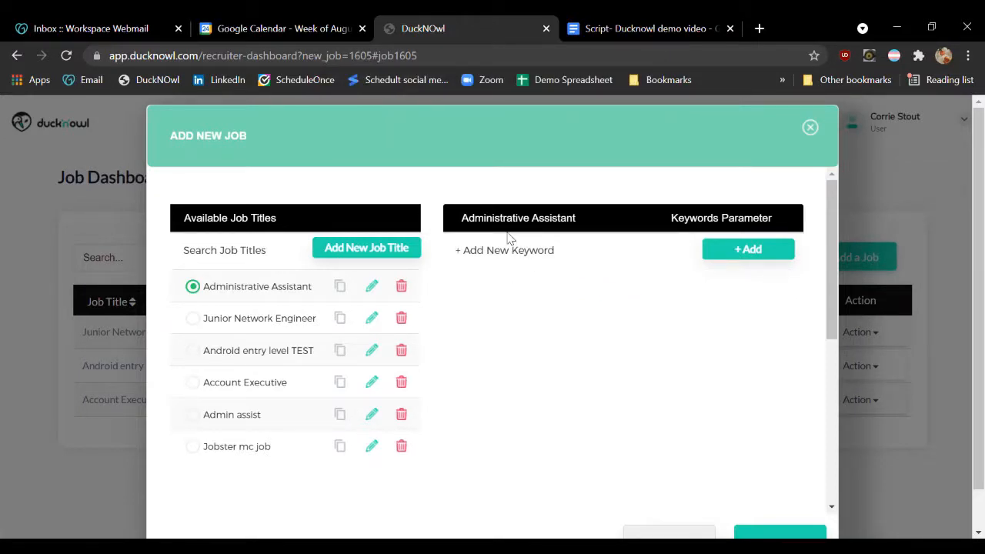
Add the keyword "Bachelor's degree" to the Administrative Assistant job title
{"action": "type", "text": "Bachelor's degree"}
{"action": "key", "text": "Return"}
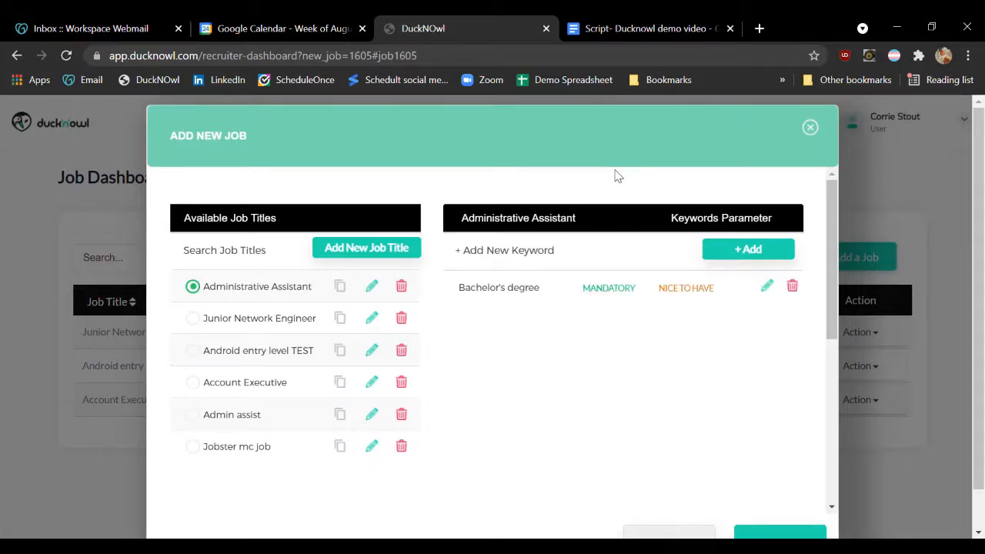
Add the keywords "Typing" and "Attention to Detail" to the Administrative Assistant job title
{"action": "type", "text": "Typing"}
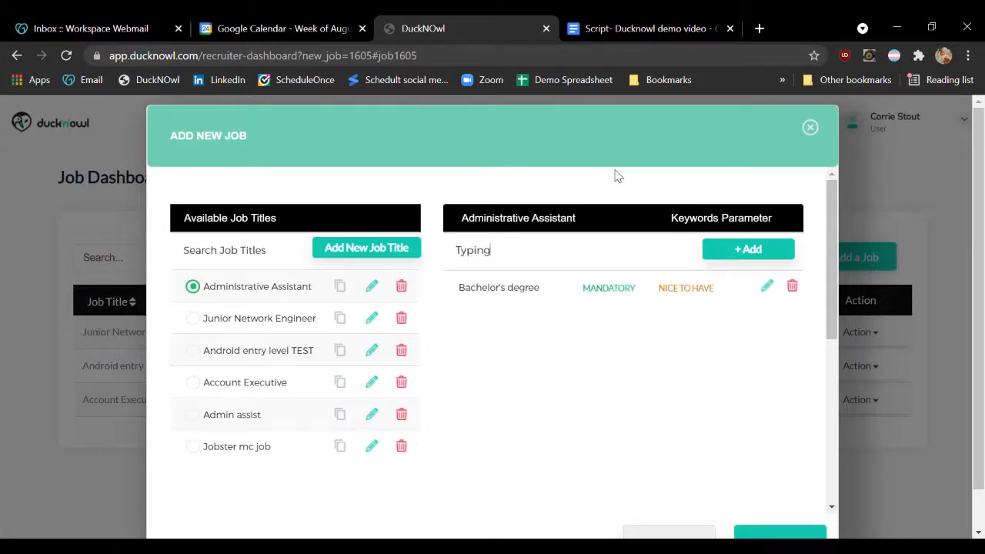
{"action": "key", "text": "Return"}
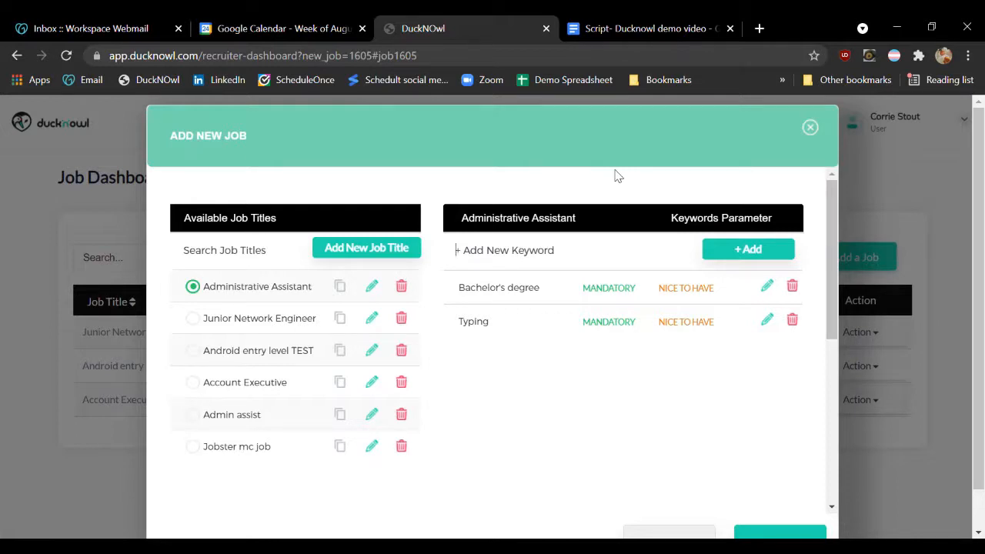
{"action": "type", "text": "Attention t"}
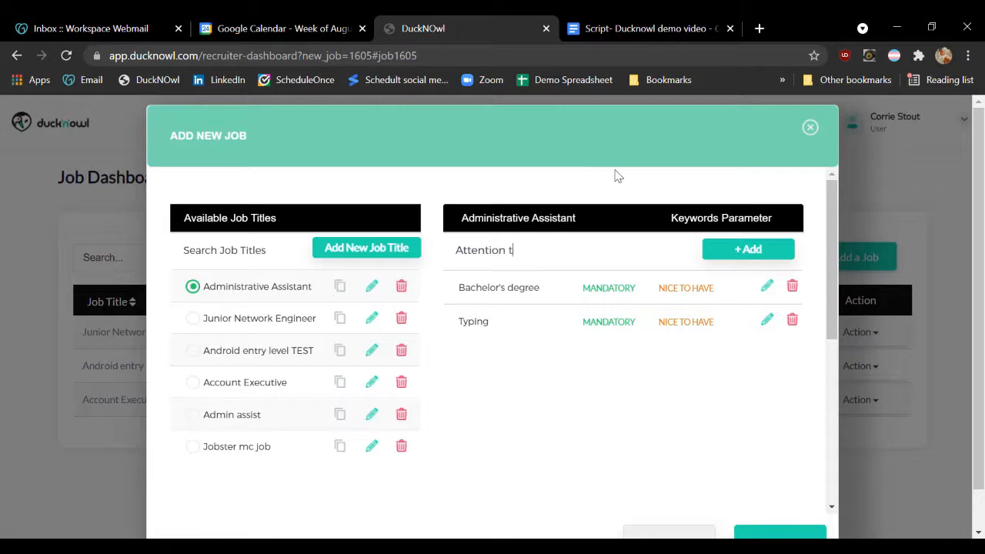
{"action": "type", "text": "o Detail"}
{"action": "key", "text": "Return"}
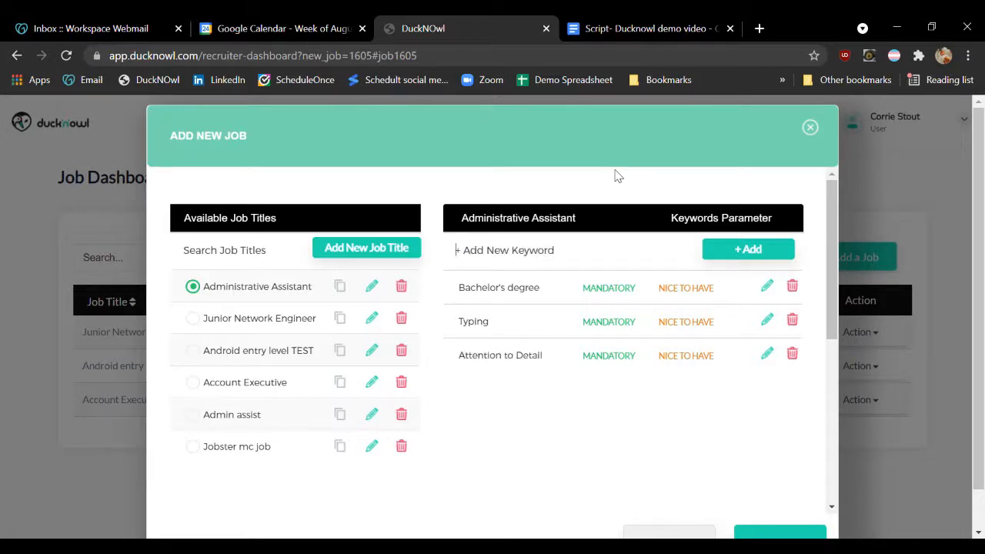
{"action": "type", "text": "Chicago"}
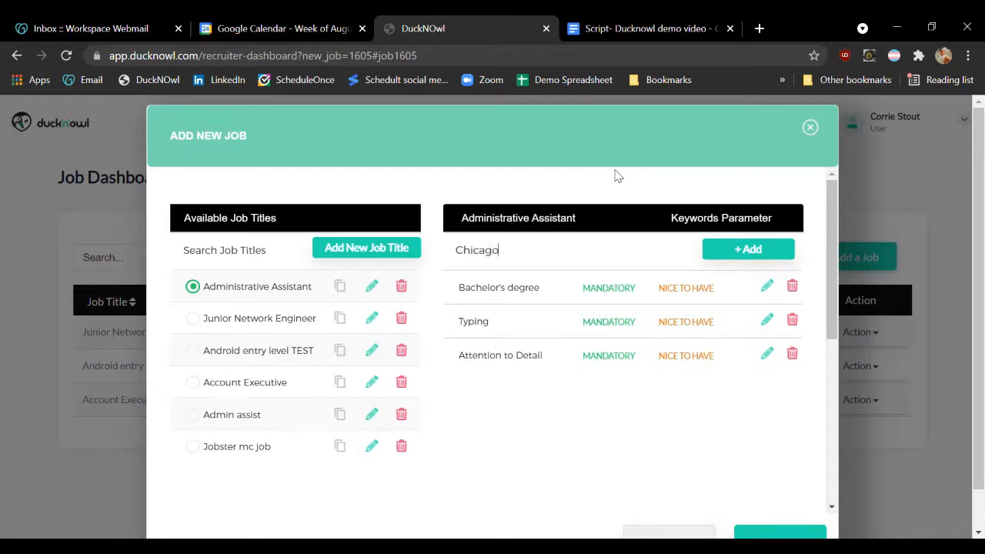
{"action": "key", "text": "BackSpace"}
{"action": "key", "text": "BackSpace"}
{"action": "key", "text": "BackSpace"}
{"action": "key", "text": "BackSpace"}
{"action": "key", "text": "BackSpace"}
{"action": "key", "text": "BackSpace"}
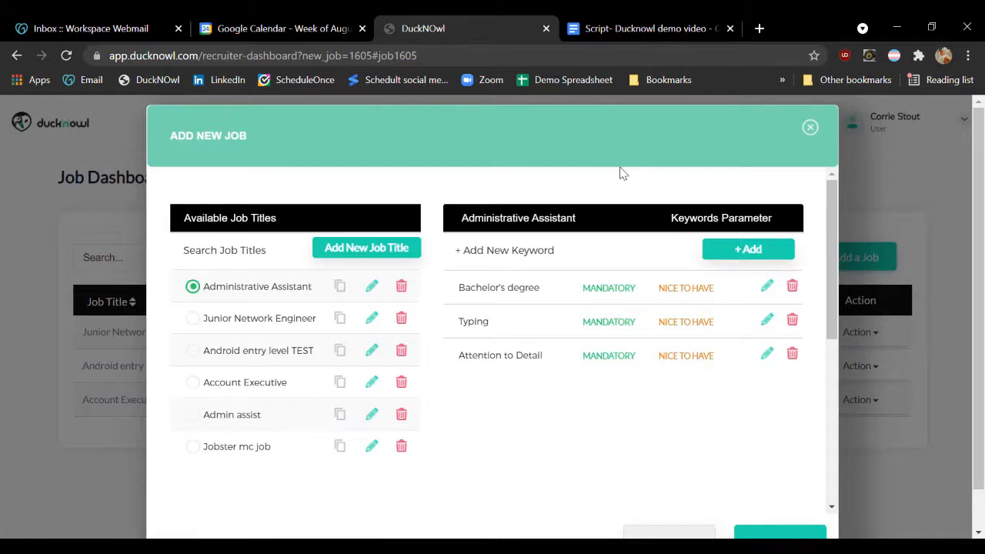
Add the keyword "organization" to the Administrative Assistant job title
{"action": "type", "text": "o"}
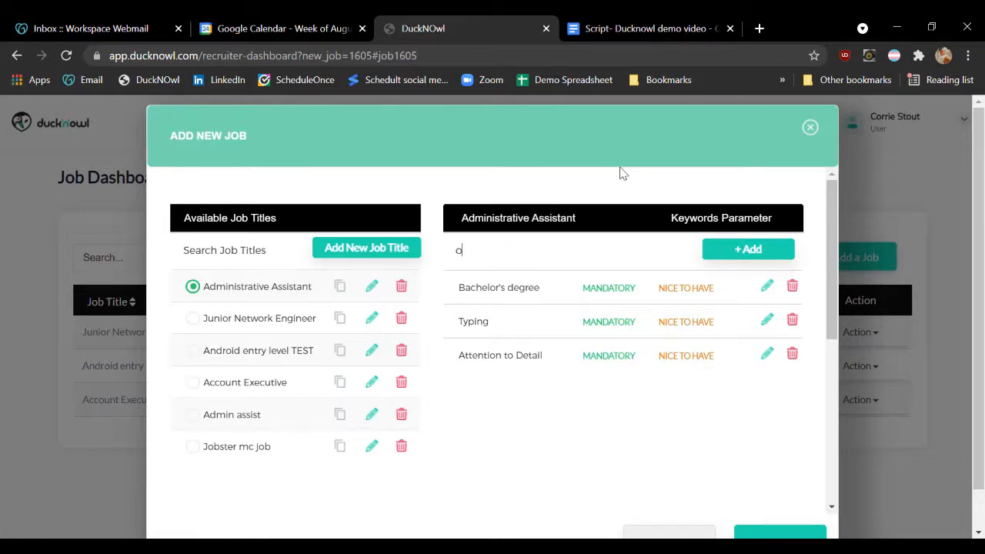
{"action": "type", "text": "rganization"}
{"action": "key", "text": "Return"}
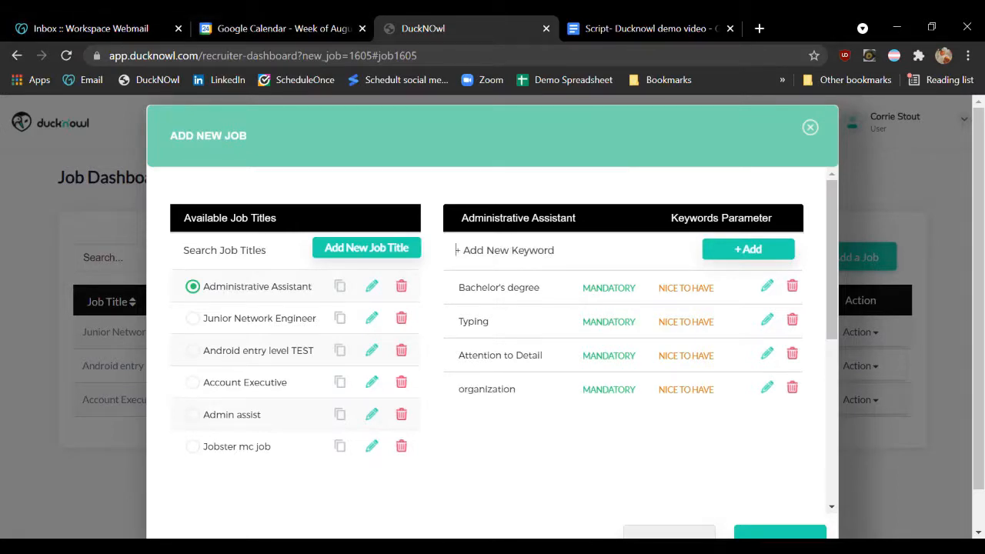
Mark the Bachelor's degree and Typing keywords as mandatory, and Attention to Detail and organization as nice to have
{"action": "left_click", "coordinate": [608, 288]}
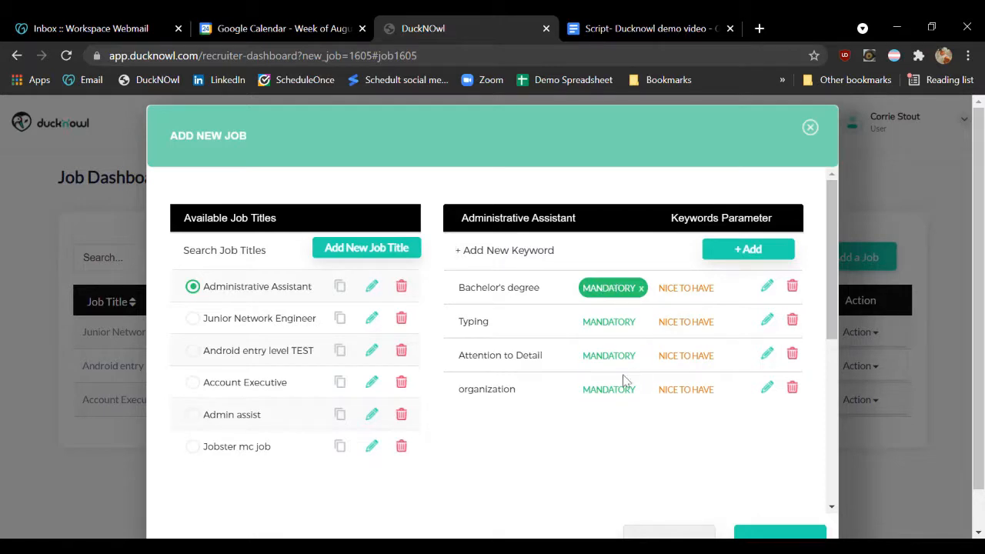
{"action": "left_click", "coordinate": [611, 323]}
{"action": "left_click", "coordinate": [670, 358]}
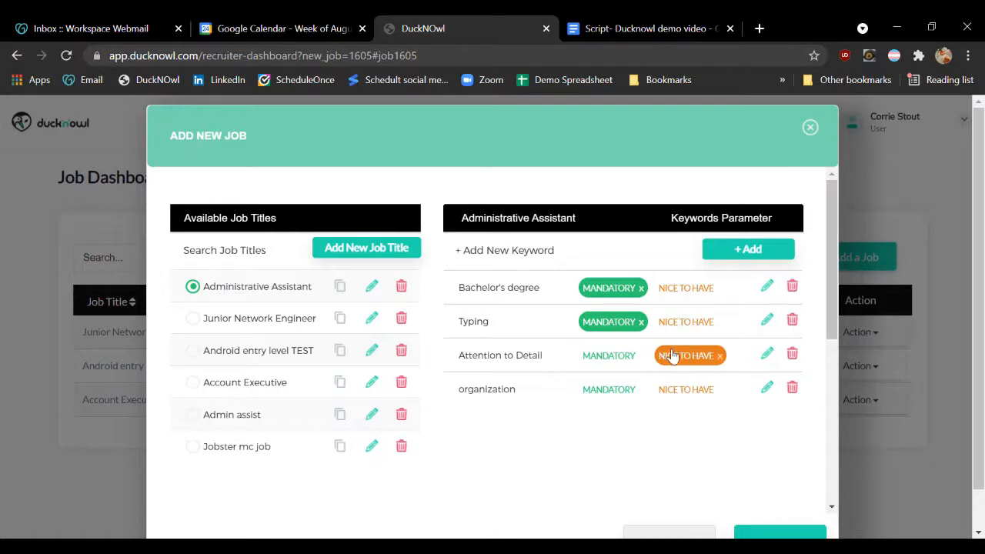
{"action": "left_click", "coordinate": [691, 392]}
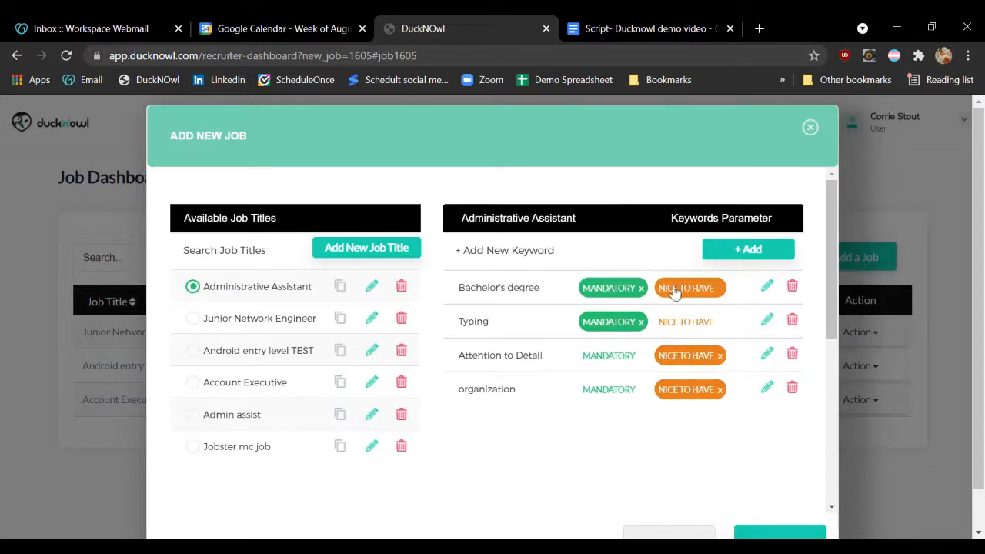
Set the job location to Chicago and view the notification options without changing them
{"action": "scroll", "coordinate": [673, 292], "scroll_direction": "down", "scroll_amount": 1}
{"action": "scroll", "coordinate": [628, 218], "scroll_direction": "down", "scroll_amount": 1}
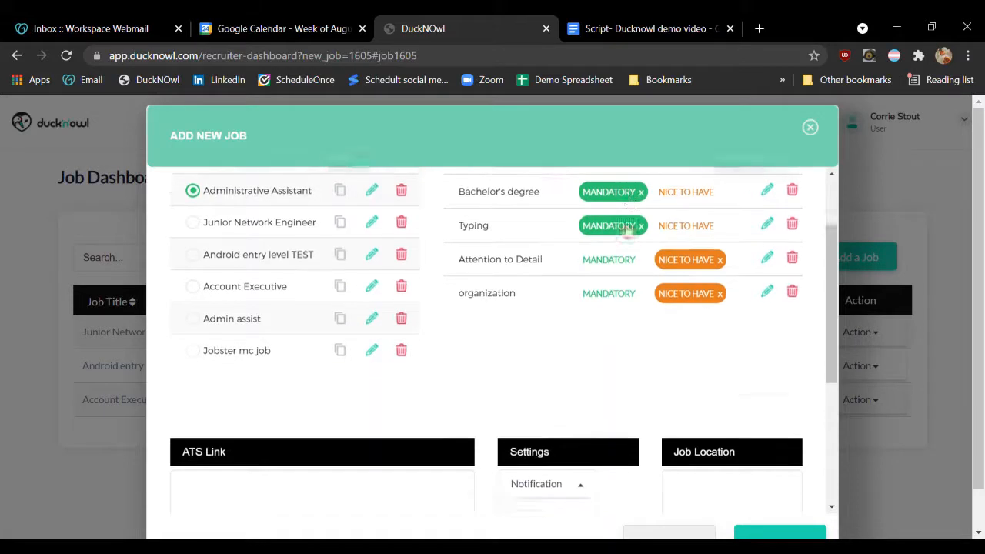
{"action": "left_click", "coordinate": [709, 427]}
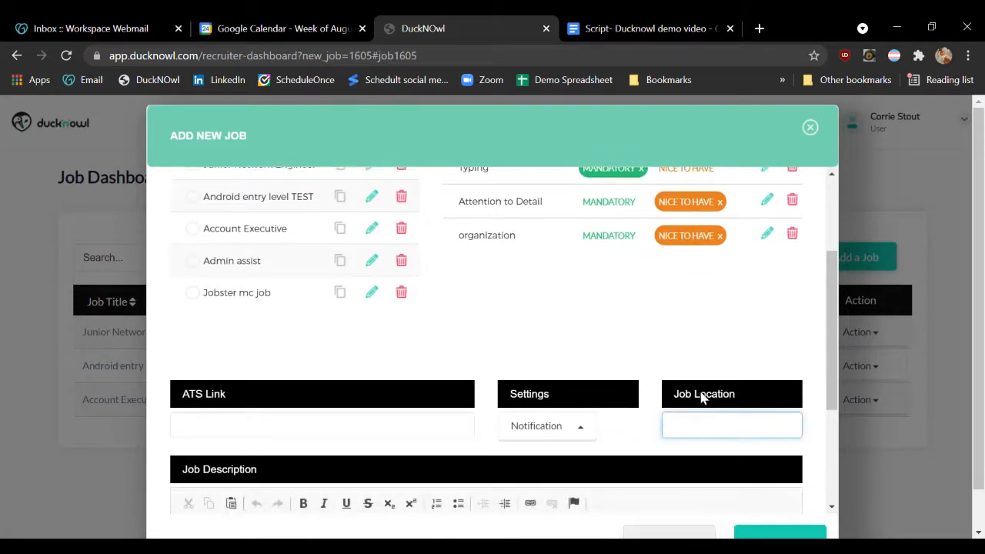
{"action": "type", "text": "Chicago"}
{"action": "left_click", "coordinate": [220, 438]}
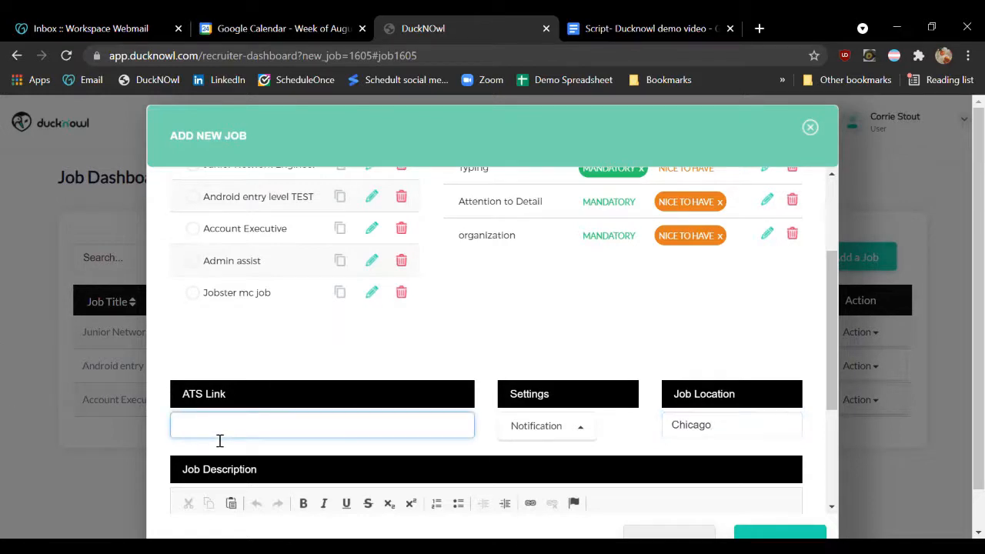
{"action": "left_click", "coordinate": [583, 422]}
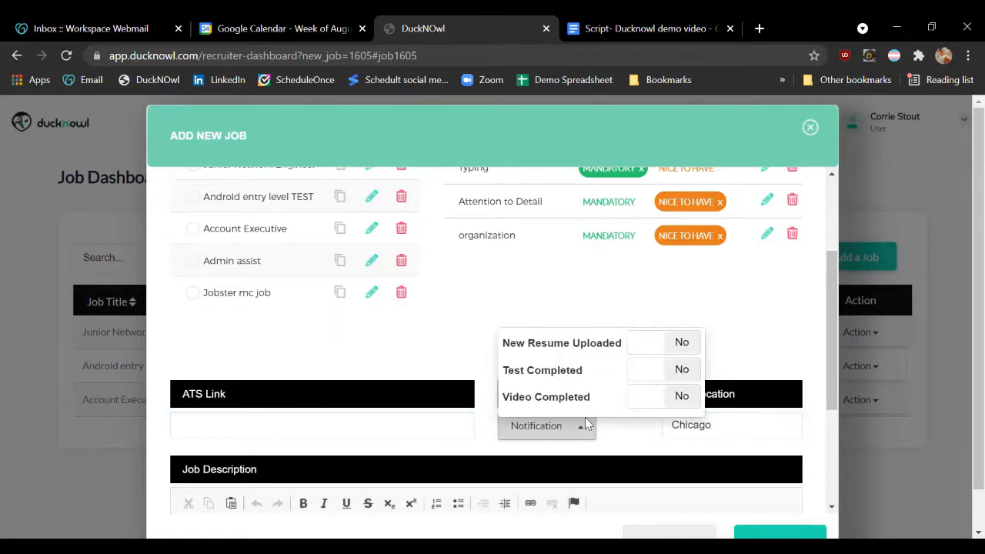
{"action": "left_click", "coordinate": [600, 428]}
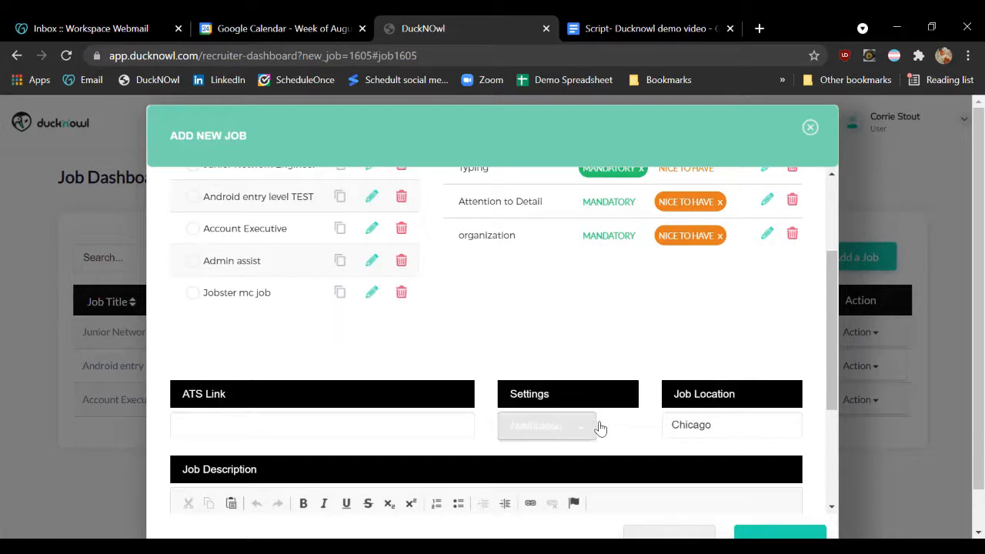
Enter "TEST" as the job description and save the new Administrative Assistant job
{"action": "scroll", "coordinate": [616, 439], "scroll_direction": "down", "scroll_amount": 2}
{"action": "scroll", "coordinate": [601, 449], "scroll_direction": "down", "scroll_amount": 1}
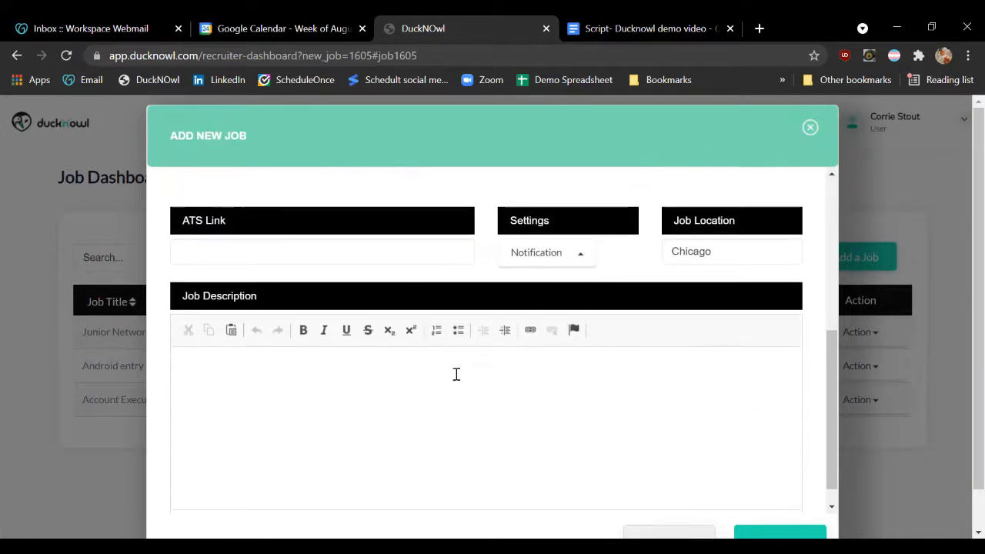
{"action": "left_click", "coordinate": [411, 415]}
{"action": "type", "text": "TEST"}
{"action": "scroll", "coordinate": [562, 419], "scroll_direction": "down", "scroll_amount": 1}
{"action": "scroll", "coordinate": [699, 506], "scroll_direction": "down", "scroll_amount": 1}
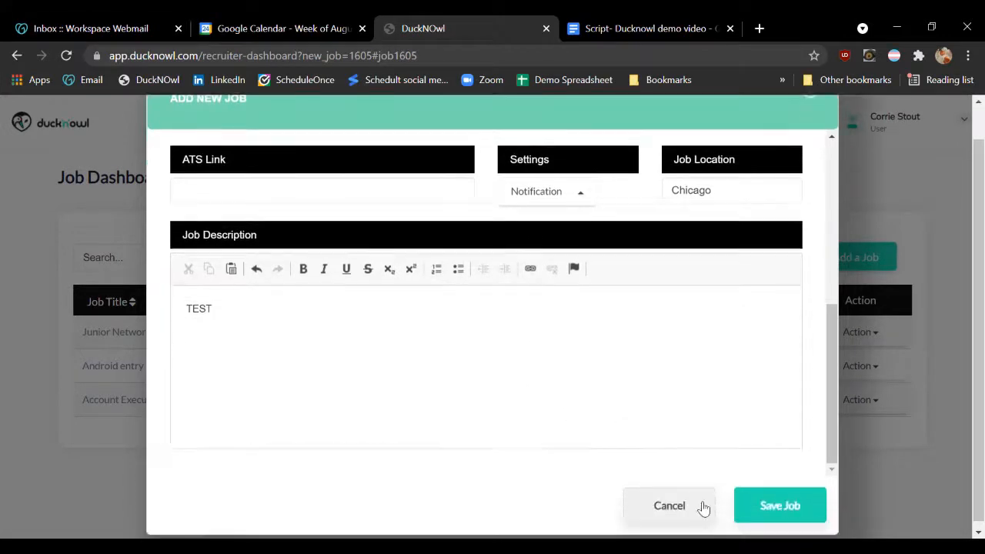
{"action": "left_click", "coordinate": [821, 509]}
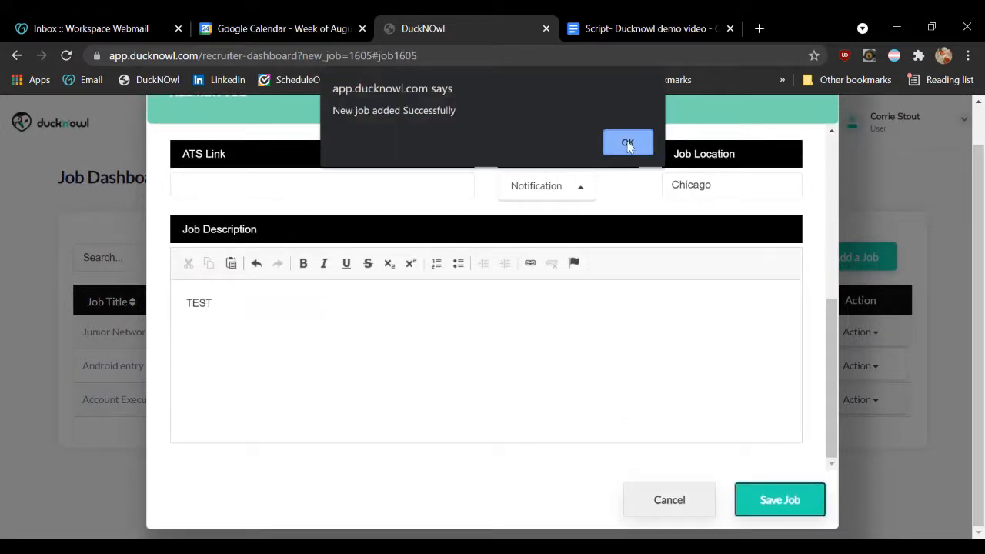
{"action": "left_click", "coordinate": [628, 145]}
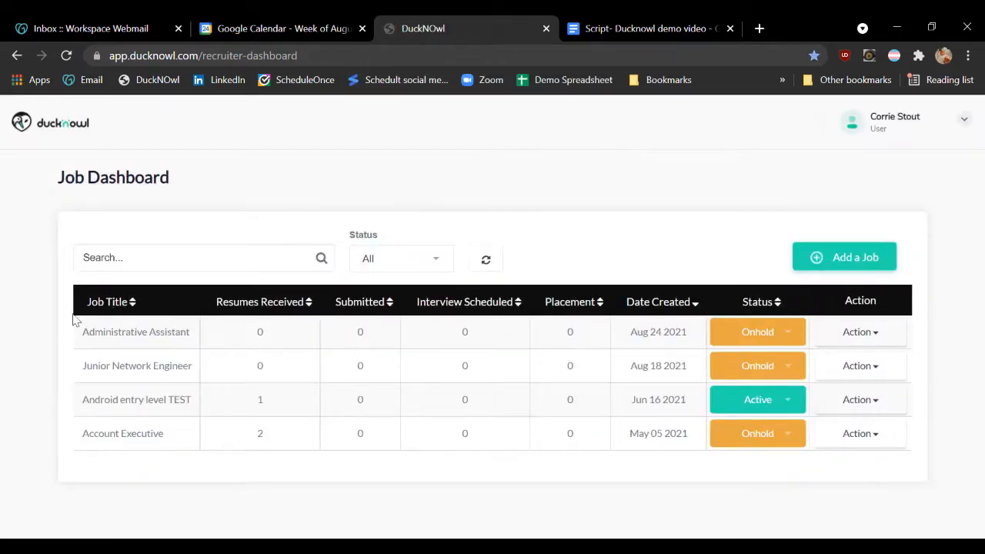
Open the Screening Dashboard of the Administrative Assistant job
{"action": "left_click", "coordinate": [170, 334]}
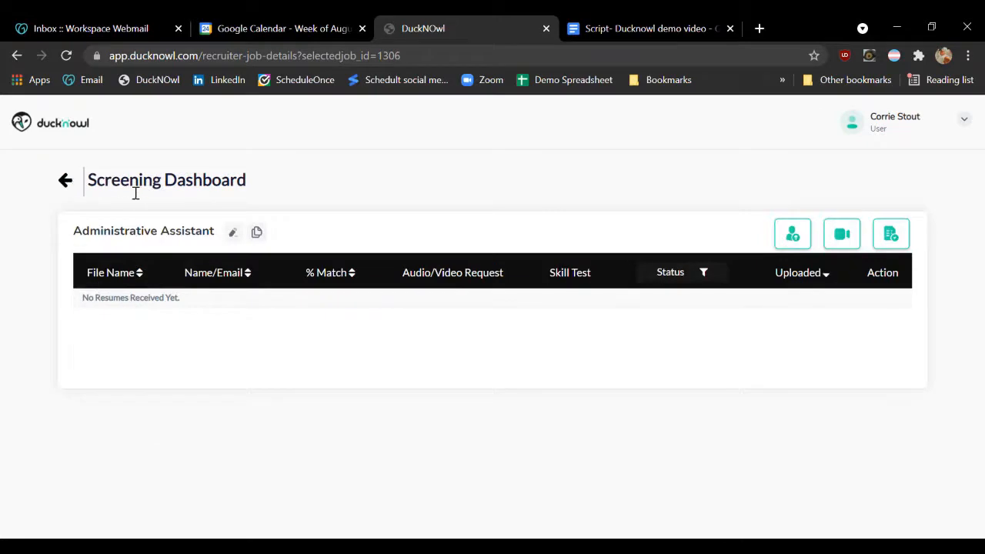
{"action": "left_click_drag", "start_coordinate": [95, 191], "coordinate": [244, 198]}
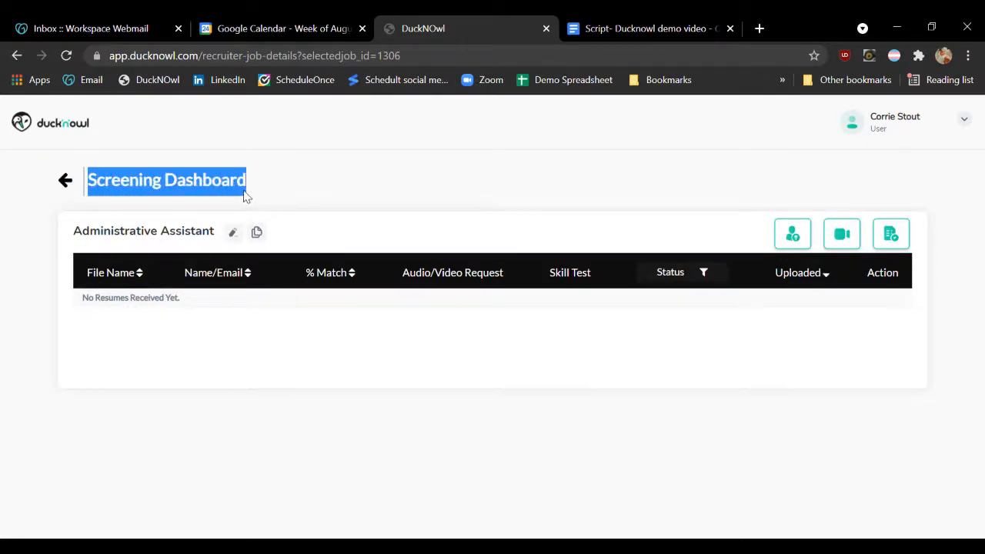
{"action": "left_click", "coordinate": [262, 188]}
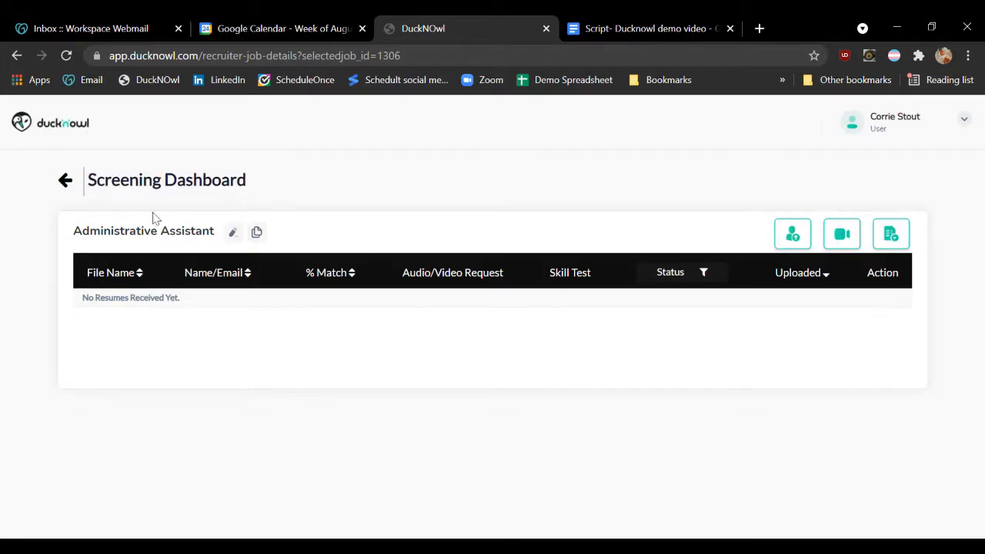
Review the Administrative Assistant job's editable keywords, location and description, and close the editor without saving
{"action": "left_click", "coordinate": [234, 234]}
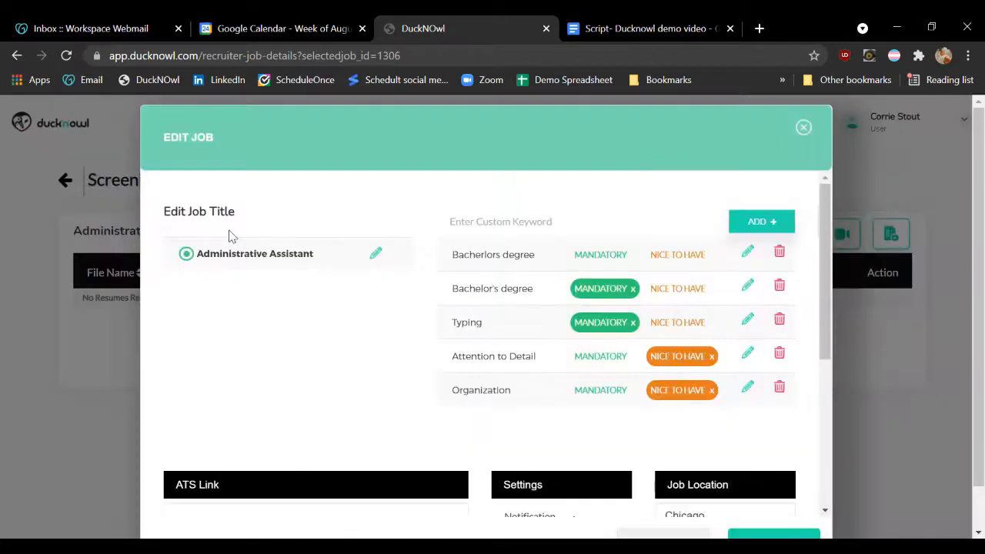
{"action": "scroll", "coordinate": [404, 262], "scroll_direction": "down", "scroll_amount": 4}
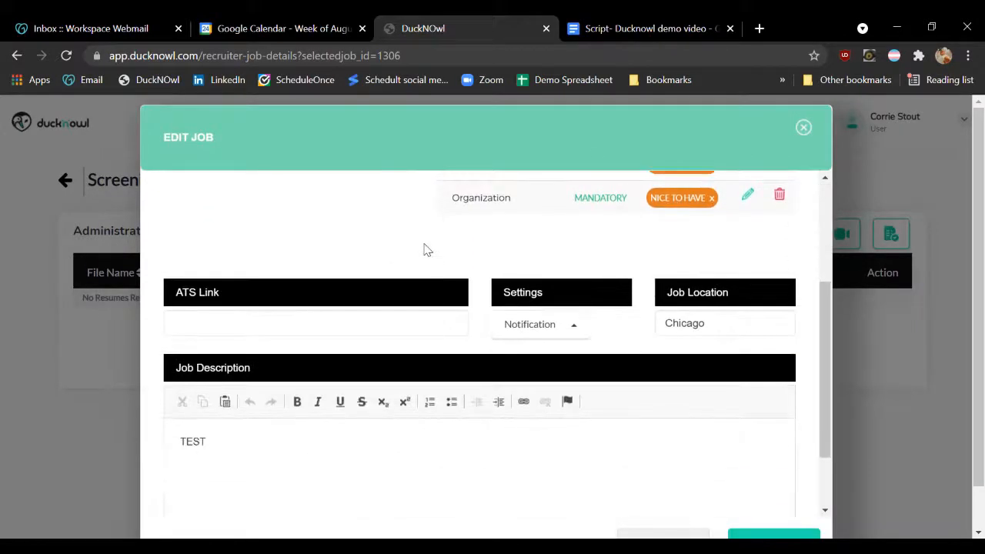
{"action": "scroll", "coordinate": [426, 293], "scroll_direction": "down", "scroll_amount": 2}
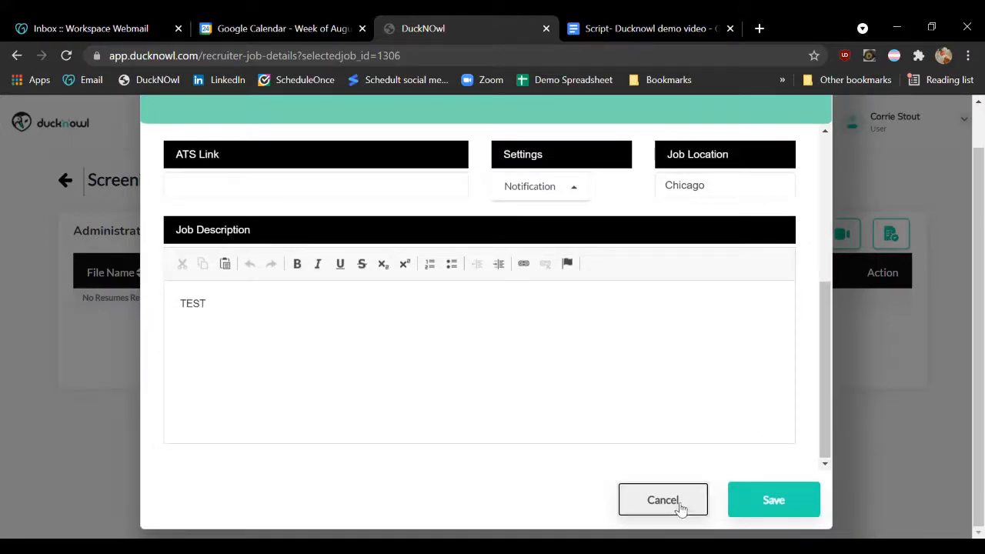
{"action": "left_click", "coordinate": [681, 505]}
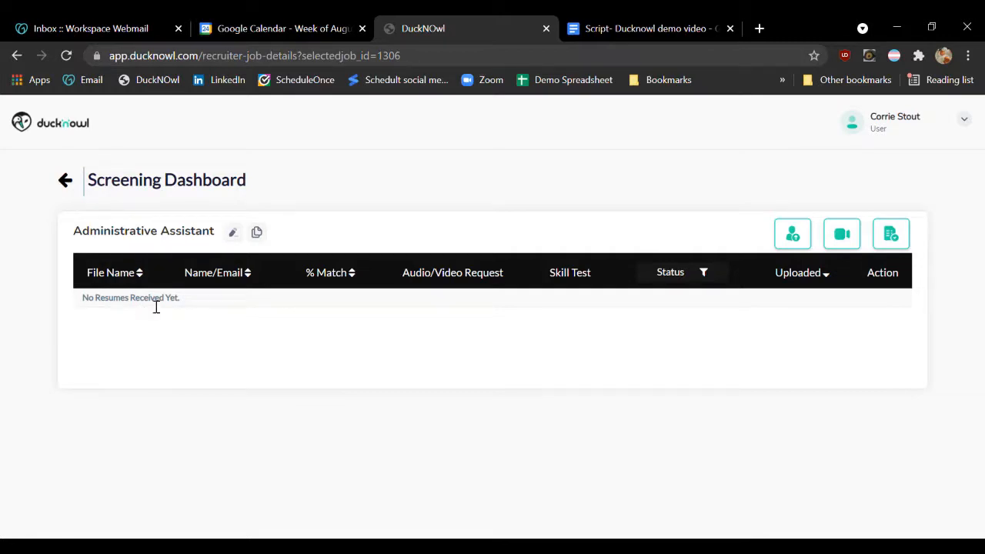
Fill in the candidate's name, email and phone for a resume upload, attach Resume 1_10_2021.pdf and submit it
{"action": "left_click", "coordinate": [796, 236]}
{"action": "left_click", "coordinate": [505, 205]}
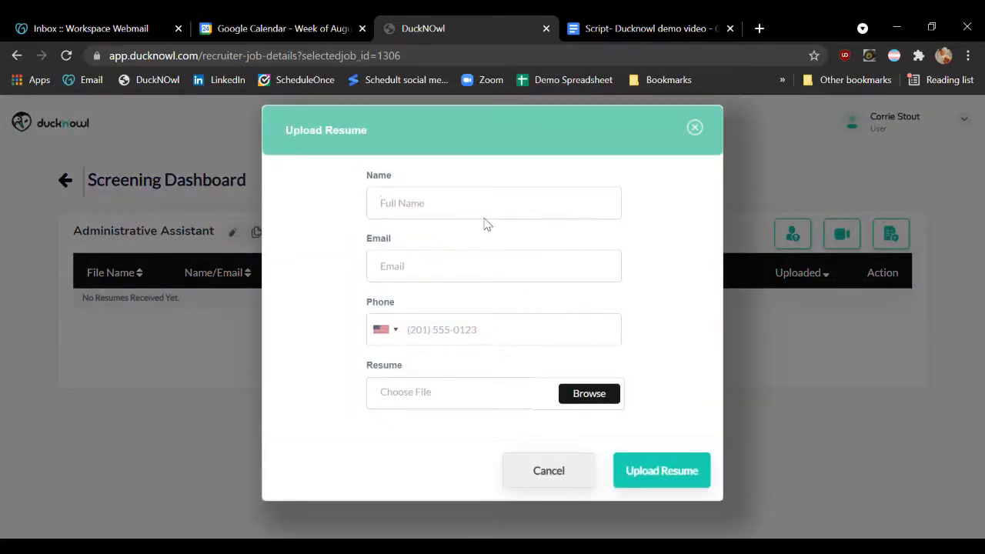
{"action": "left_click", "coordinate": [484, 223]}
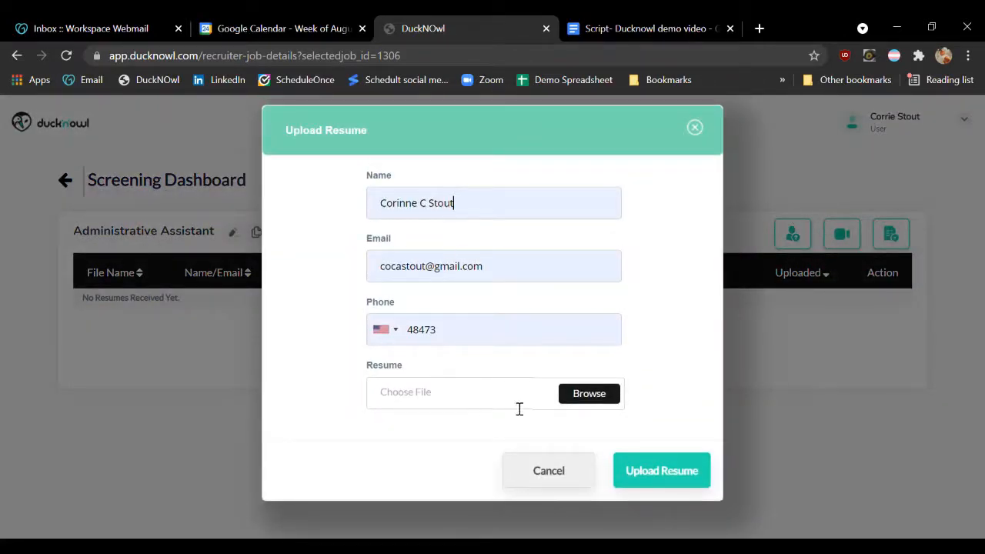
{"action": "left_click", "coordinate": [599, 401]}
{"action": "left_click", "coordinate": [410, 377]}
{"action": "left_click", "coordinate": [688, 479]}
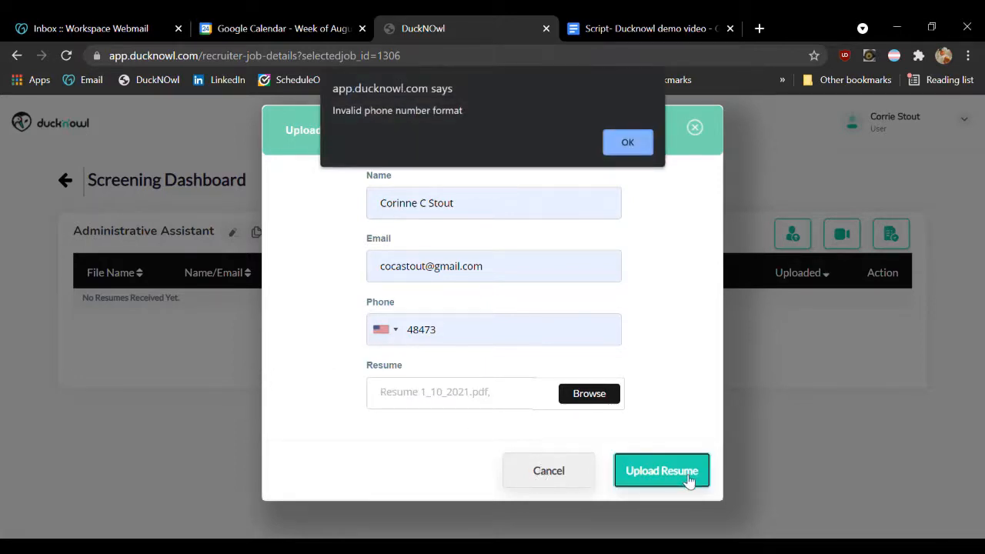
Replace the candidate's phone number with a full valid number and upload the resume again
{"action": "left_click", "coordinate": [628, 143]}
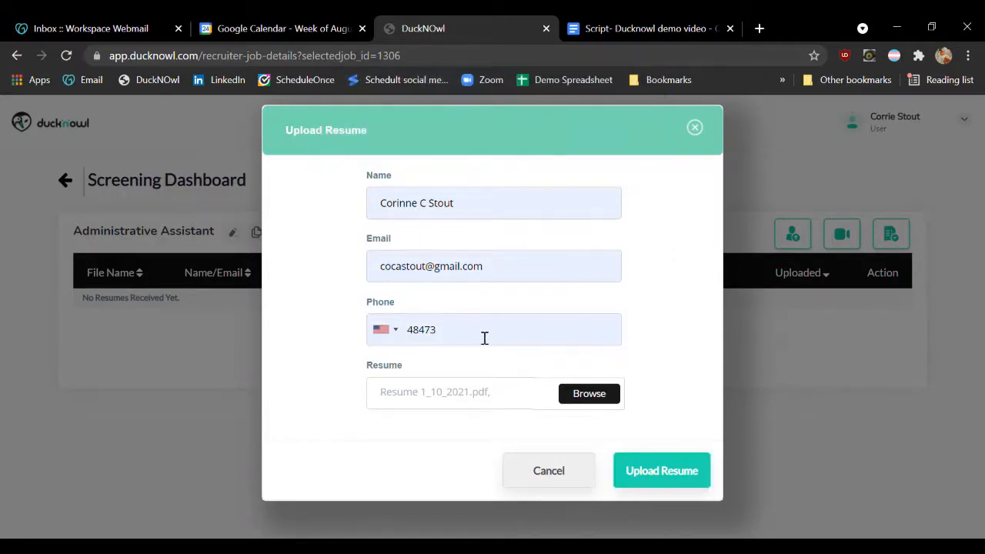
{"action": "double_click", "coordinate": [477, 339]}
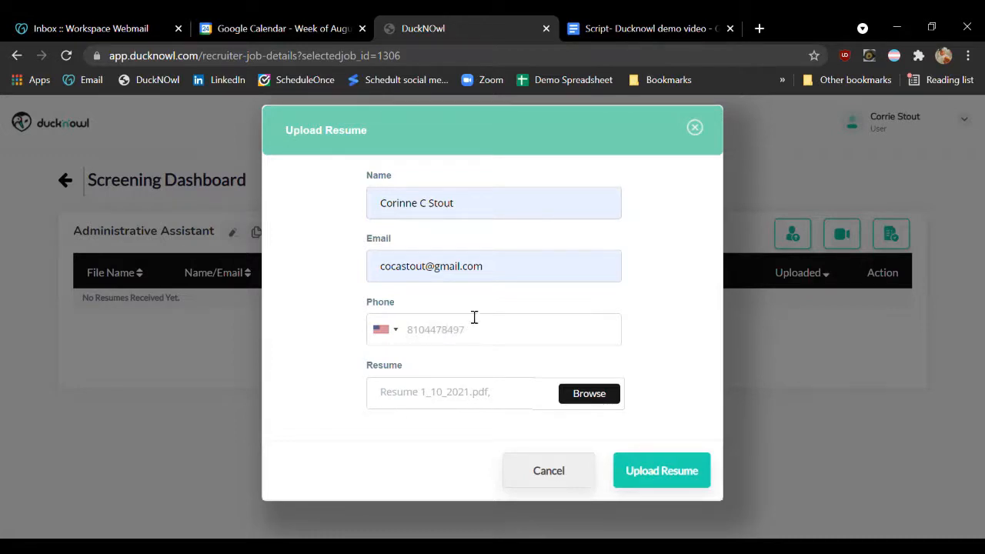
{"action": "left_click", "coordinate": [636, 472]}
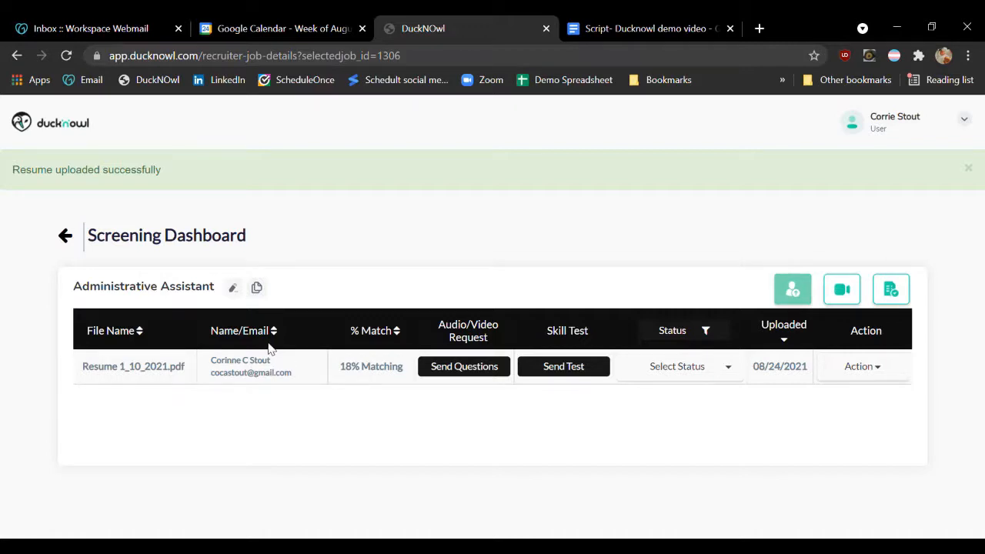
{"action": "left_click_drag", "start_coordinate": [210, 359], "coordinate": [294, 383]}
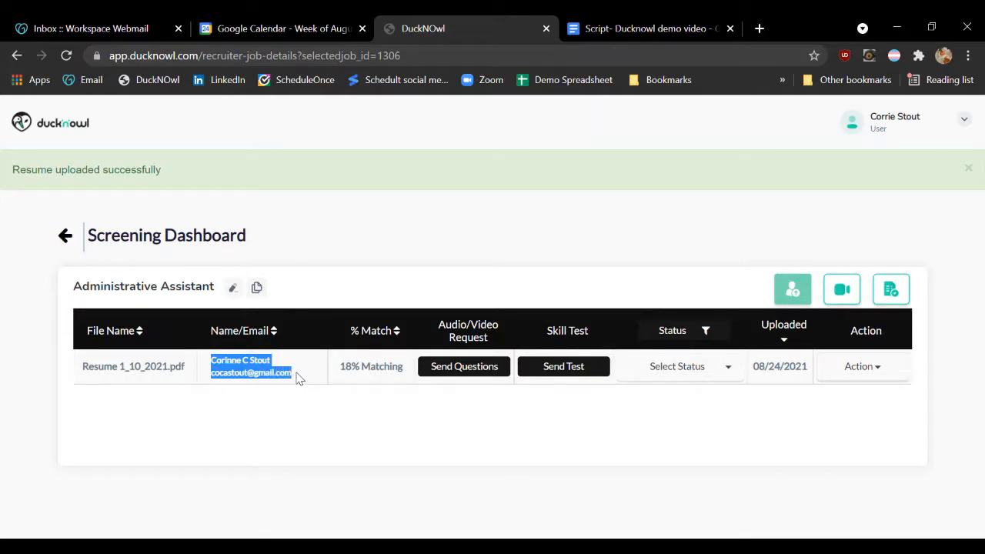
{"action": "left_click", "coordinate": [299, 379]}
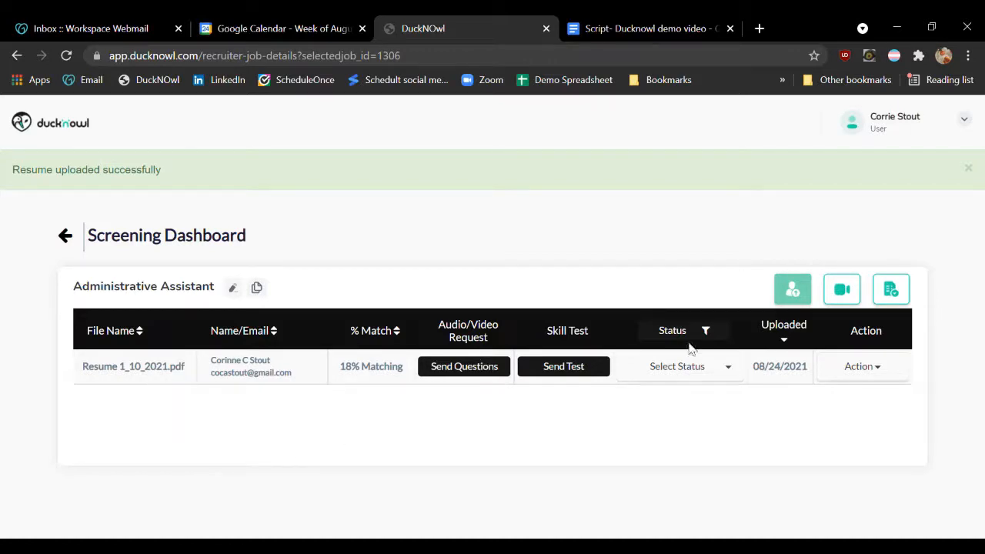
Open the audio/video screening setup for the job and choose Video as the screening type
{"action": "left_click", "coordinate": [843, 286]}
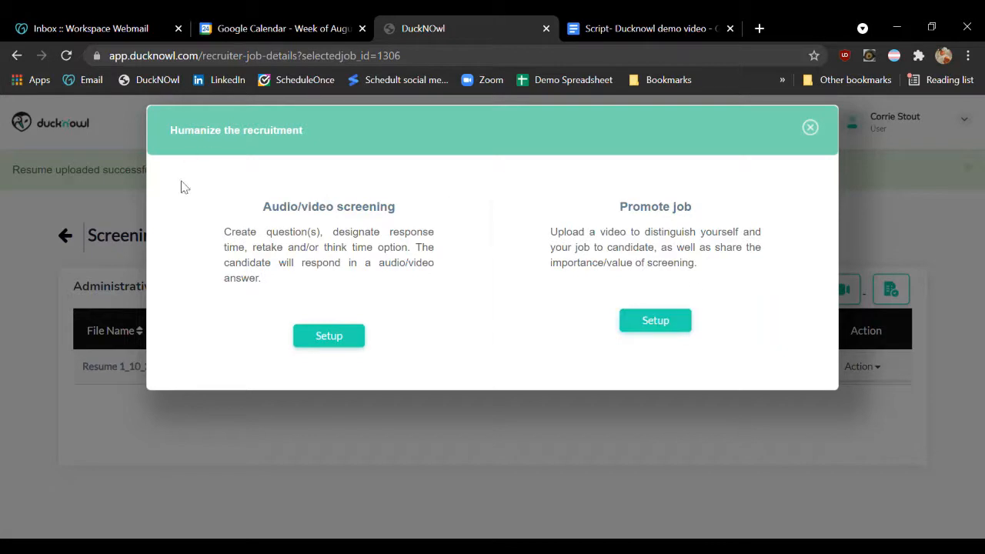
{"action": "left_click", "coordinate": [331, 339]}
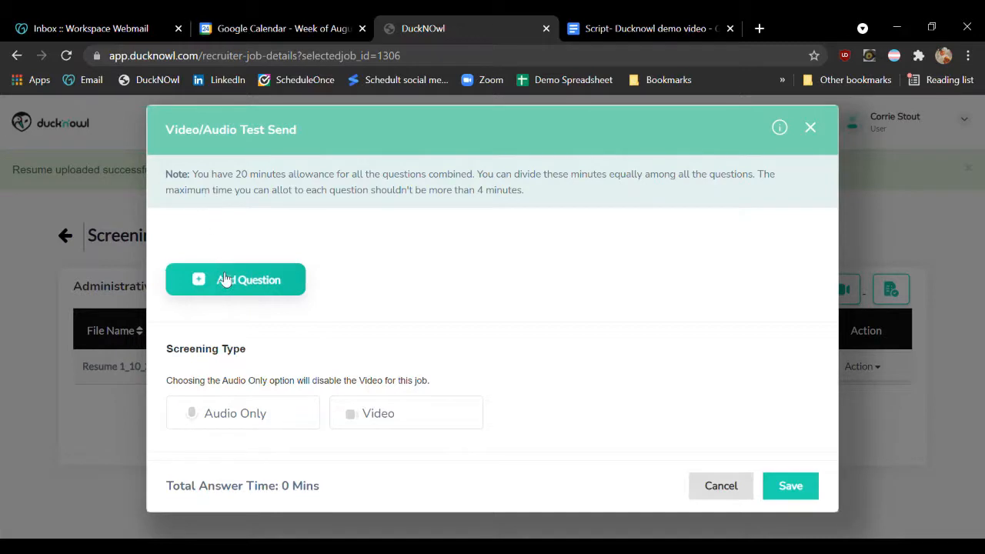
{"action": "left_click", "coordinate": [376, 421]}
Add the first screening question "How many years of office experience do you have?"
{"action": "left_click", "coordinate": [260, 288]}
{"action": "left_click", "coordinate": [257, 246]}
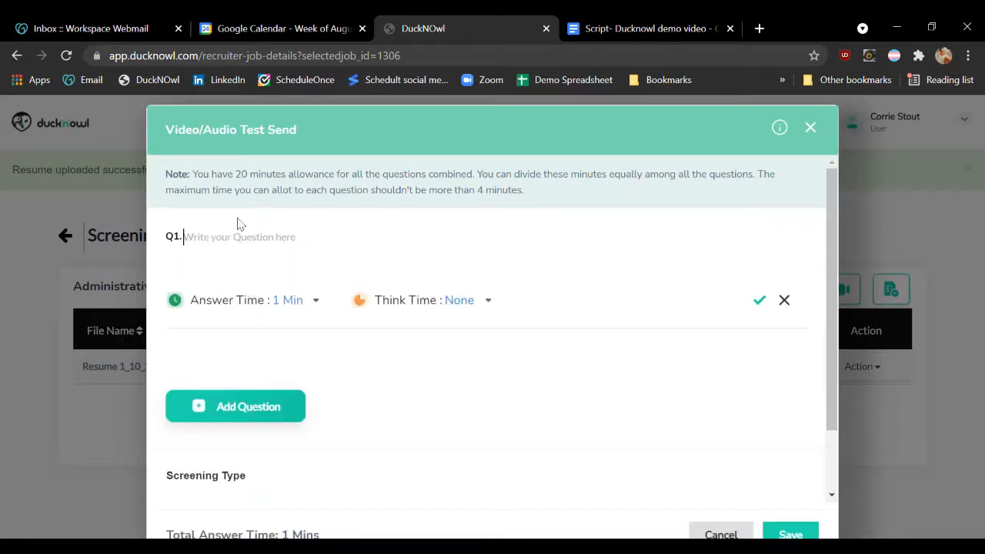
{"action": "type", "text": "HOw many year"}
{"action": "key", "text": "BackSpace"}
{"action": "key", "text": "BackSpace"}
{"action": "key", "text": "BackSpace"}
{"action": "key", "text": "BackSpace"}
{"action": "key", "text": "BackSpace"}
{"action": "key", "text": "BackSpace"}
{"action": "key", "text": "BackSpace"}
{"action": "key", "text": "BackSpace"}
{"action": "type", "text": "w many years of office experie"}
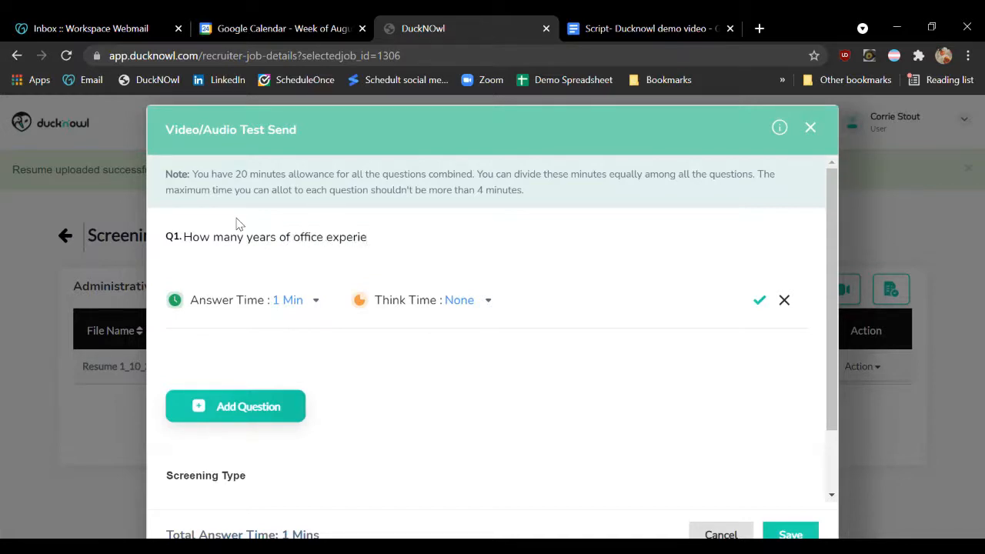
{"action": "type", "text": "nce do you have"}
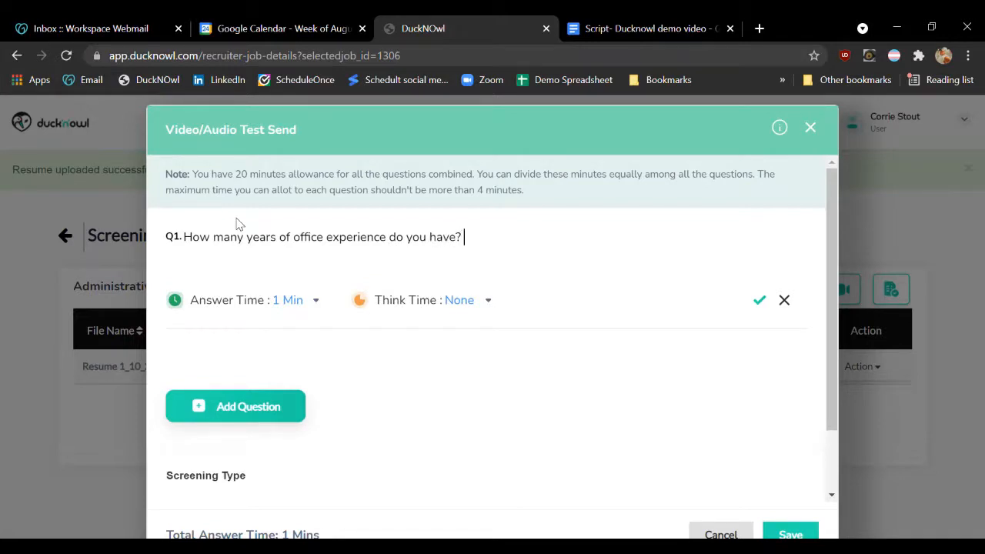
{"action": "type", "text": "?"}
Set the first screening question's answer time to 2 minutes
{"action": "left_click", "coordinate": [475, 46]}
{"action": "left_click", "coordinate": [463, 24]}
{"action": "left_click", "coordinate": [316, 301]}
{"action": "left_click", "coordinate": [289, 351]}
Add the second screening question "What are the main features of Microsoft Excel?" with a think time of 1 minute
{"action": "left_click", "coordinate": [236, 410]}
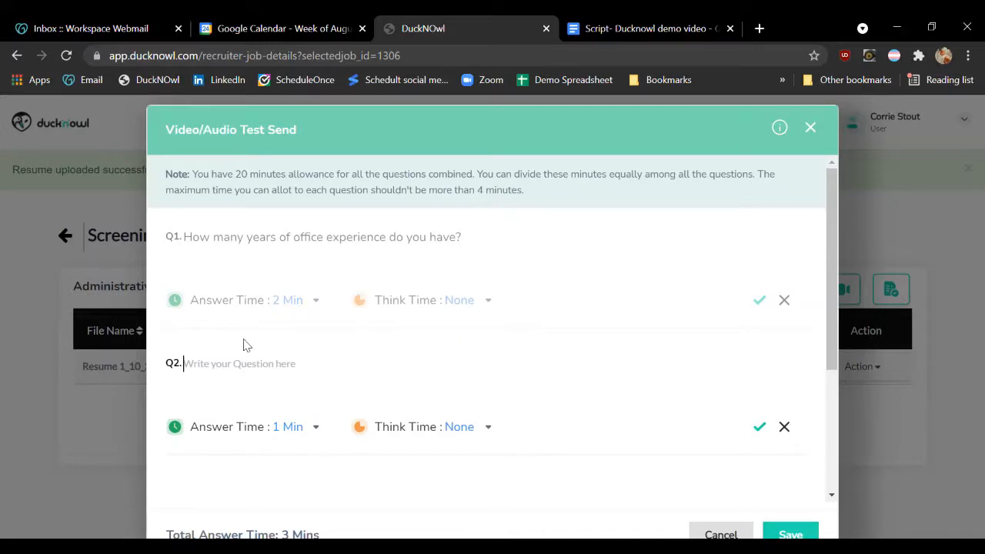
{"action": "type", "text": "What are the main features o"}
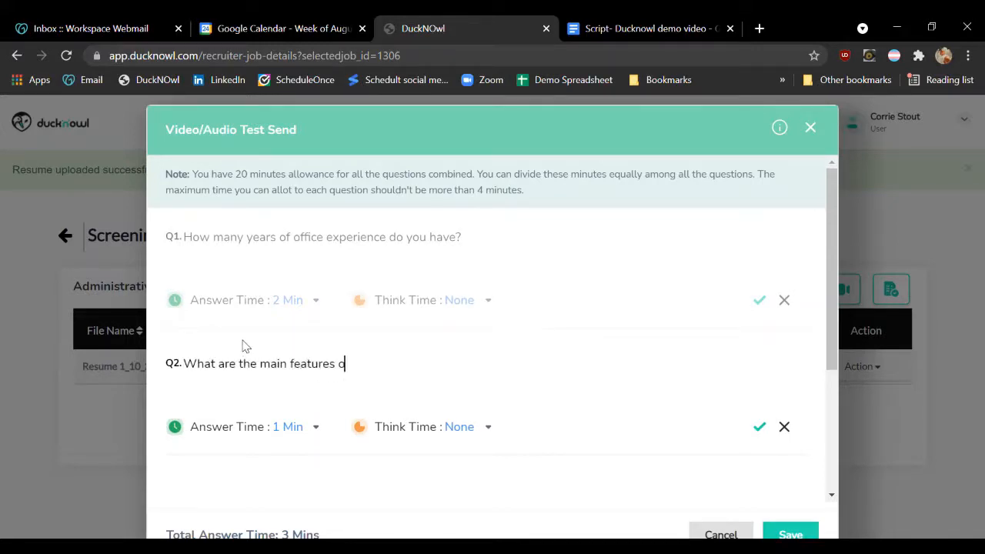
{"action": "type", "text": "f Microsoft Excel?"}
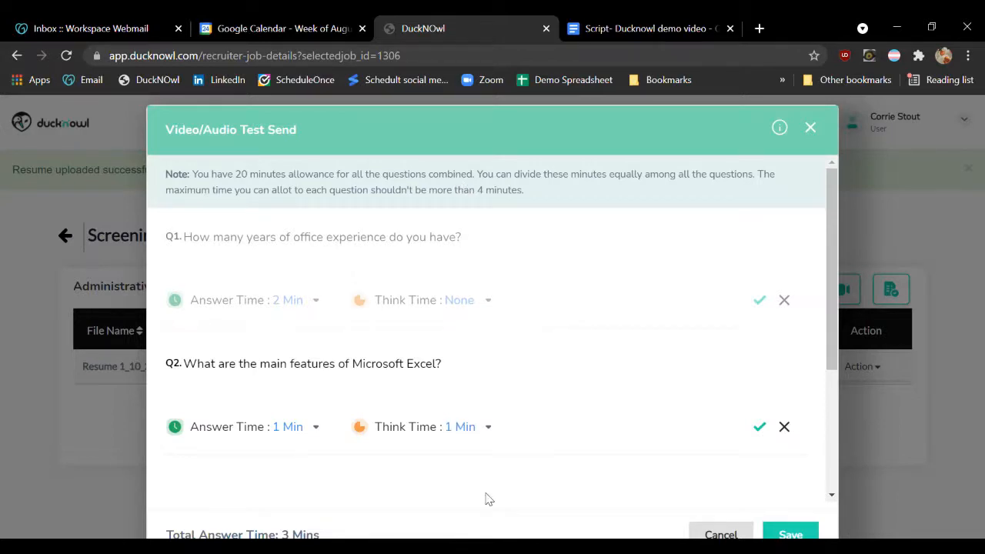
Set the second question's answer time to 2 minutes and save the screening questions
{"action": "left_click", "coordinate": [312, 433]}
{"action": "left_click", "coordinate": [299, 365]}
{"action": "left_click_drag", "start_coordinate": [828, 201], "coordinate": [837, 337]}
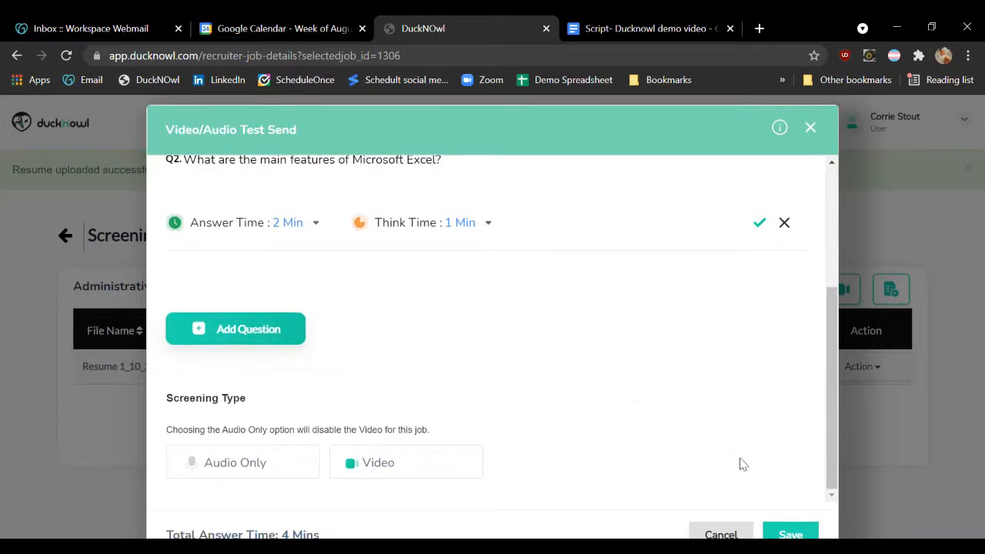
{"action": "left_click", "coordinate": [792, 533]}
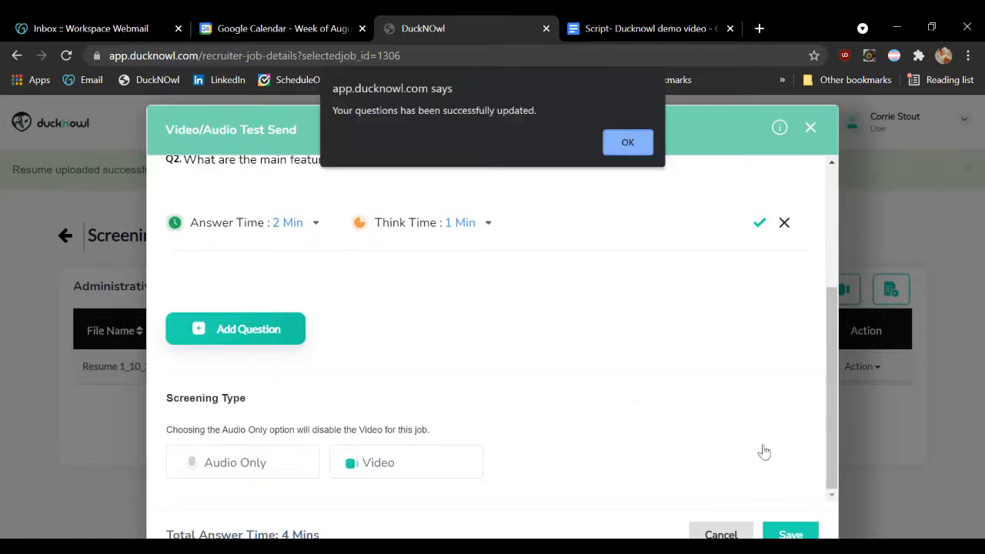
{"action": "left_click", "coordinate": [627, 143]}
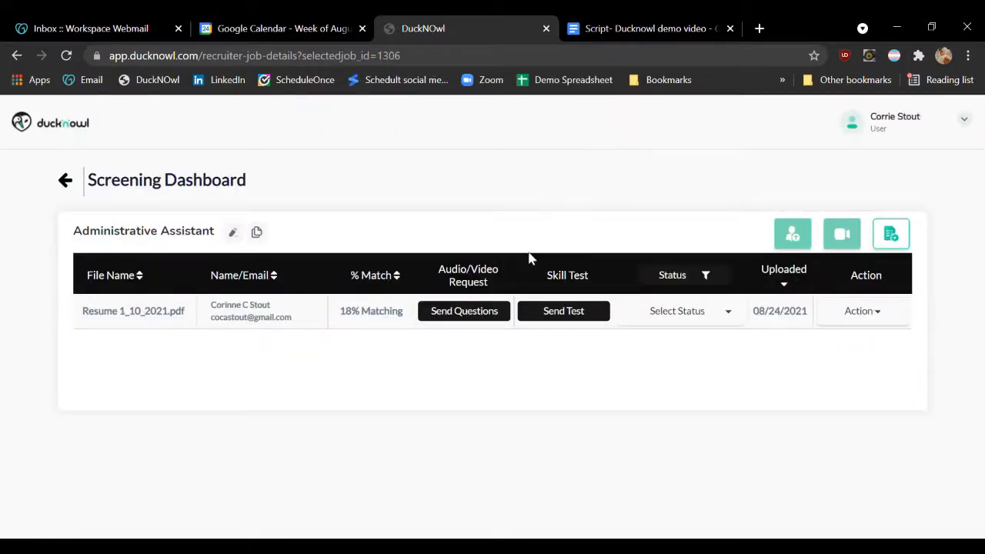
Assign the MS Excel New skill test from the Computer Literacy category, MS Office new, to the Administrative Assistant job
{"action": "left_click", "coordinate": [901, 246]}
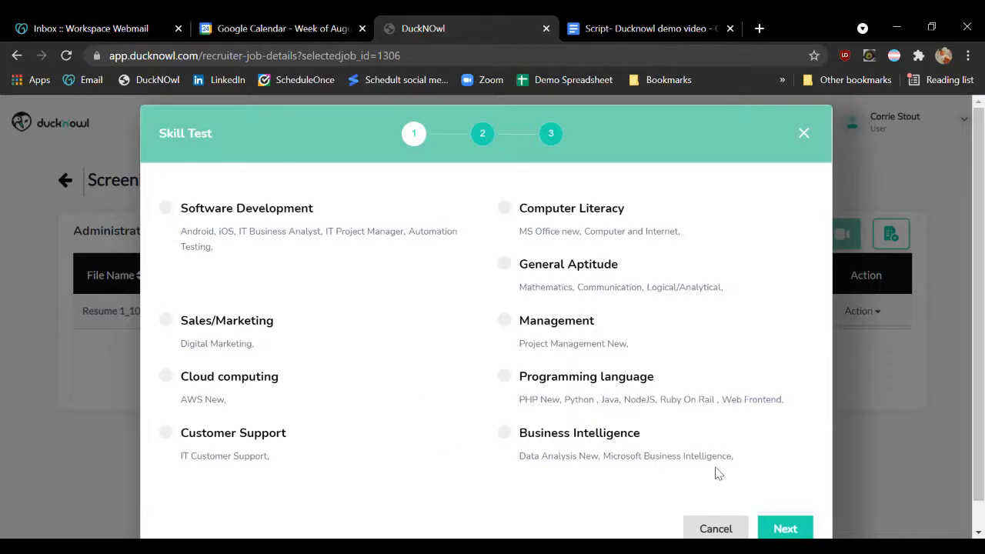
{"action": "left_click", "coordinate": [508, 208]}
{"action": "left_click", "coordinate": [808, 532]}
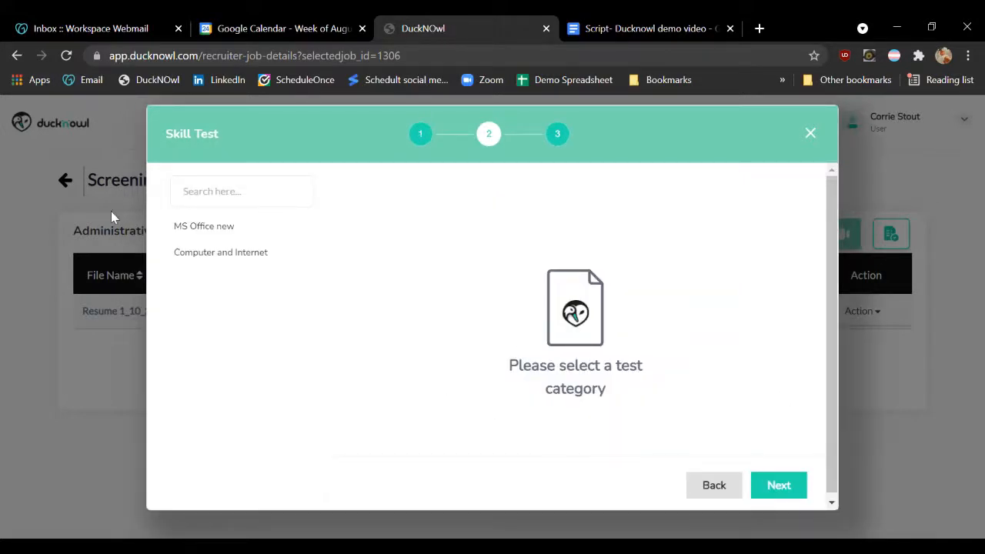
{"action": "left_click", "coordinate": [210, 227]}
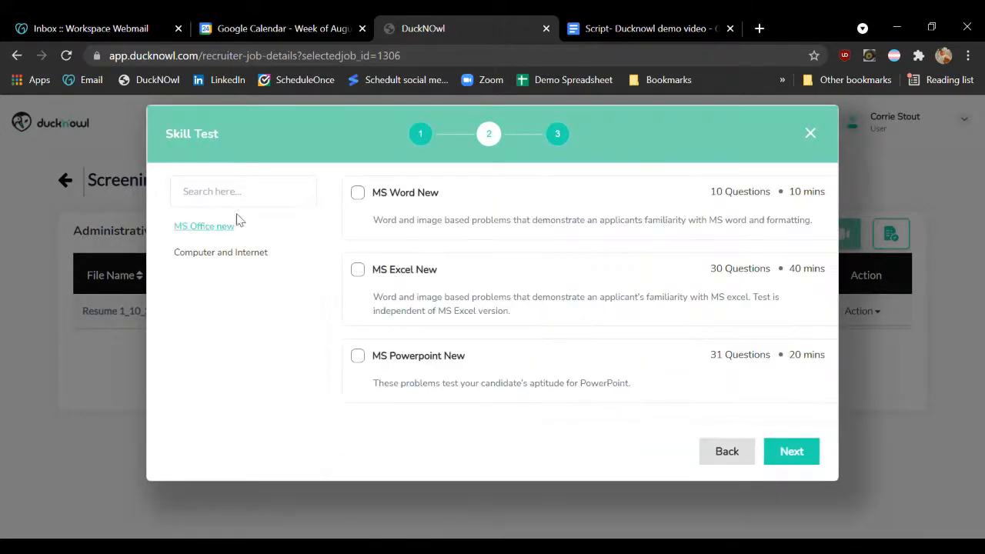
{"action": "left_click", "coordinate": [358, 271]}
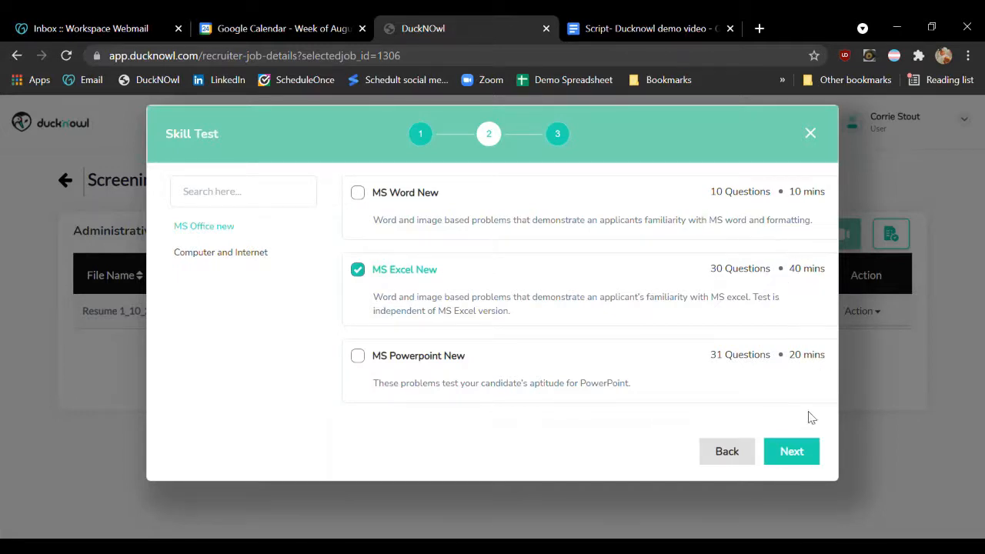
{"action": "left_click", "coordinate": [793, 454]}
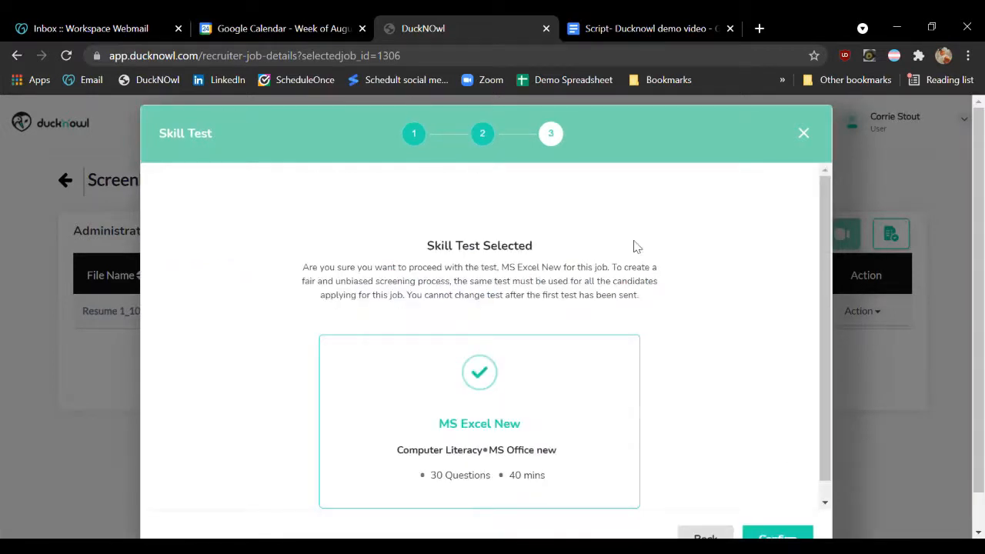
{"action": "scroll", "coordinate": [534, 253], "scroll_direction": "down", "scroll_amount": 3}
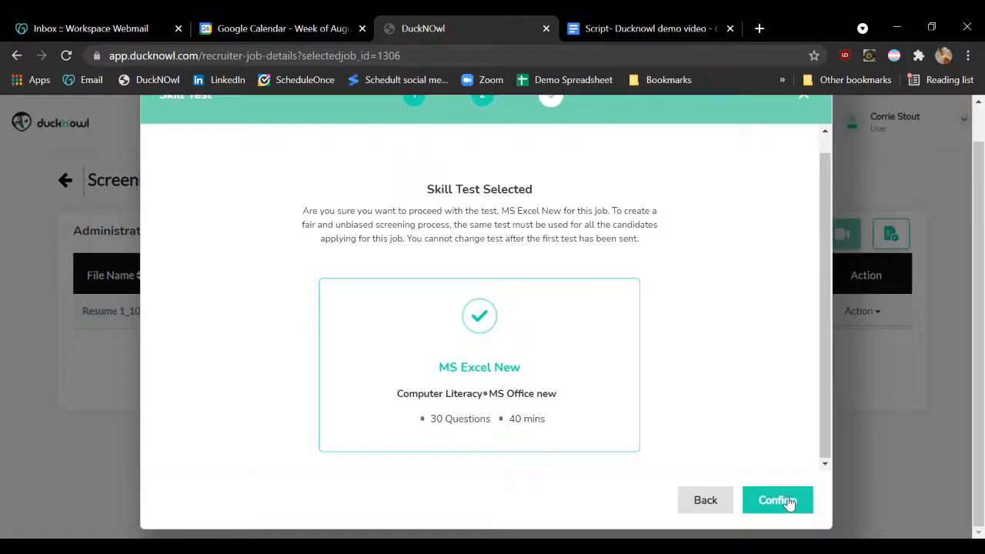
{"action": "left_click", "coordinate": [788, 503]}
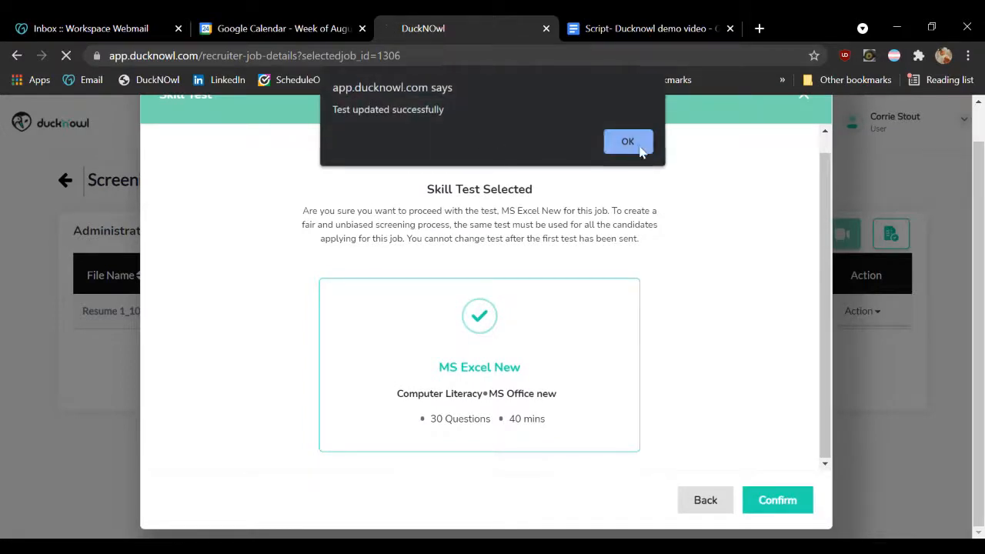
{"action": "left_click", "coordinate": [628, 143]}
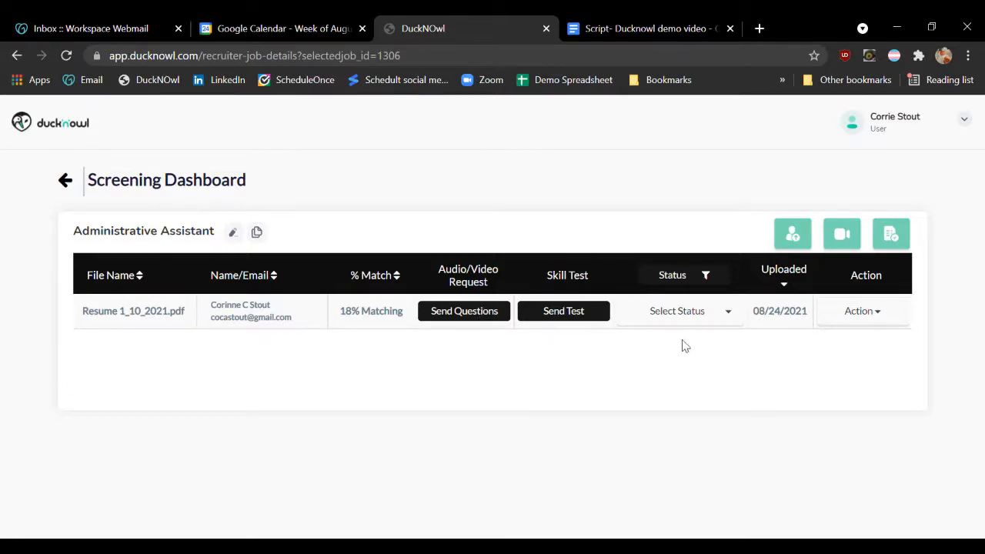
{"action": "left_click", "coordinate": [705, 317]}
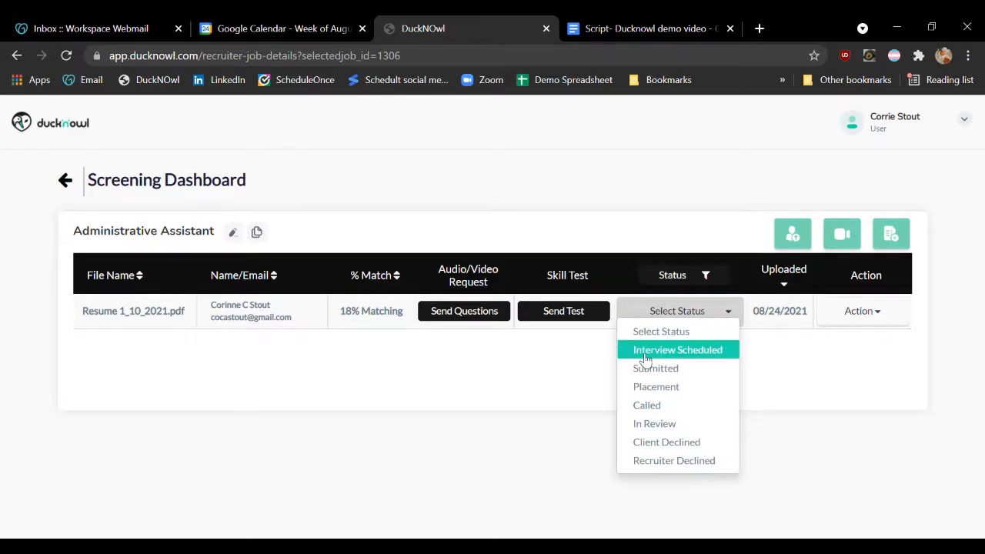
{"action": "left_click", "coordinate": [583, 391]}
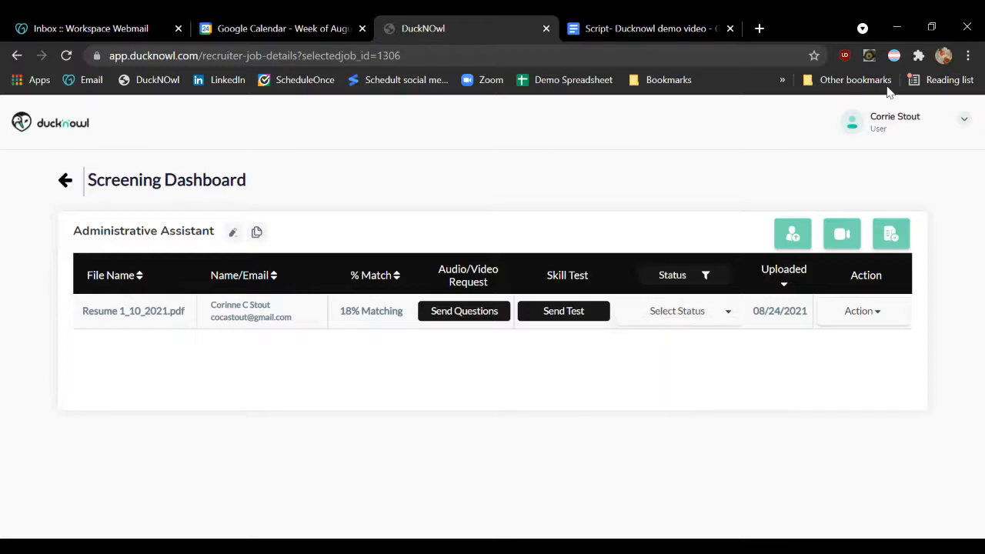
Prepare the candidate's video questions invitation with 1 allowed retake, expiry date 08/30/2021 and reminders on alternate days
{"action": "left_click", "coordinate": [454, 312]}
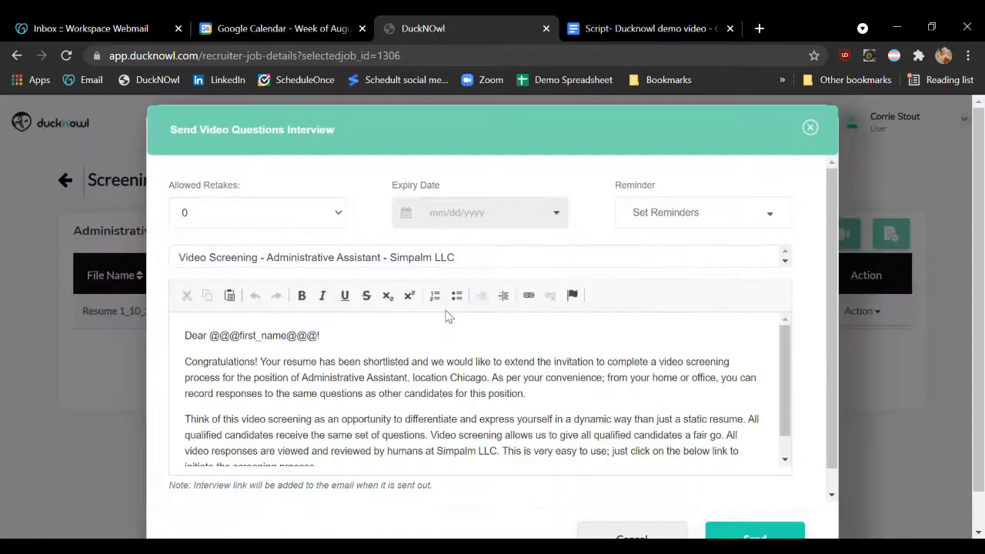
{"action": "left_click", "coordinate": [336, 213]}
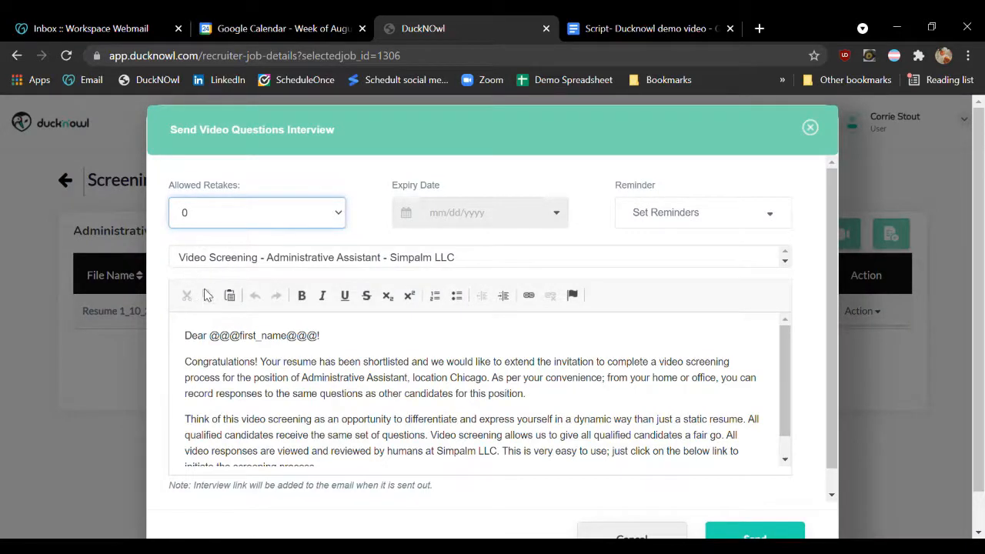
{"action": "left_click", "coordinate": [217, 264]}
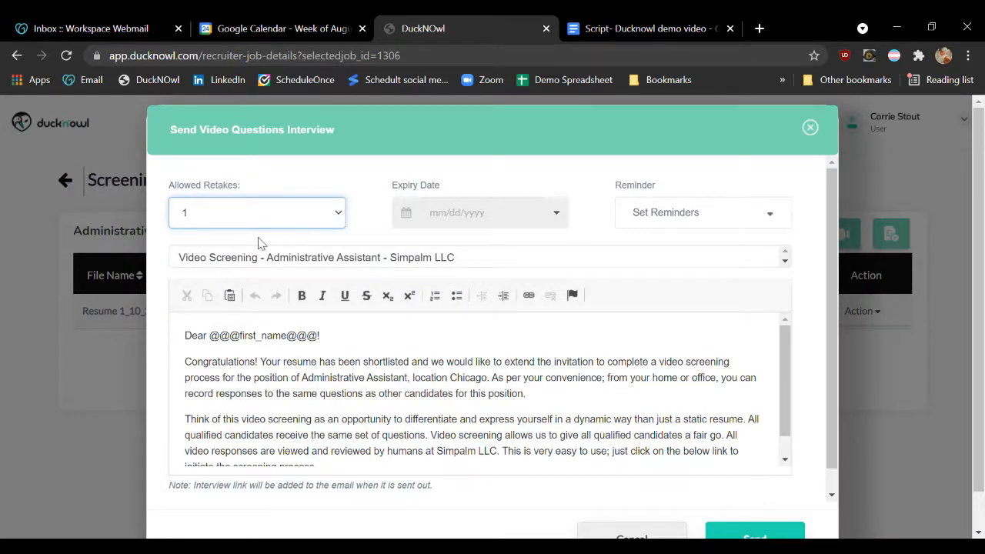
{"action": "left_click", "coordinate": [459, 222]}
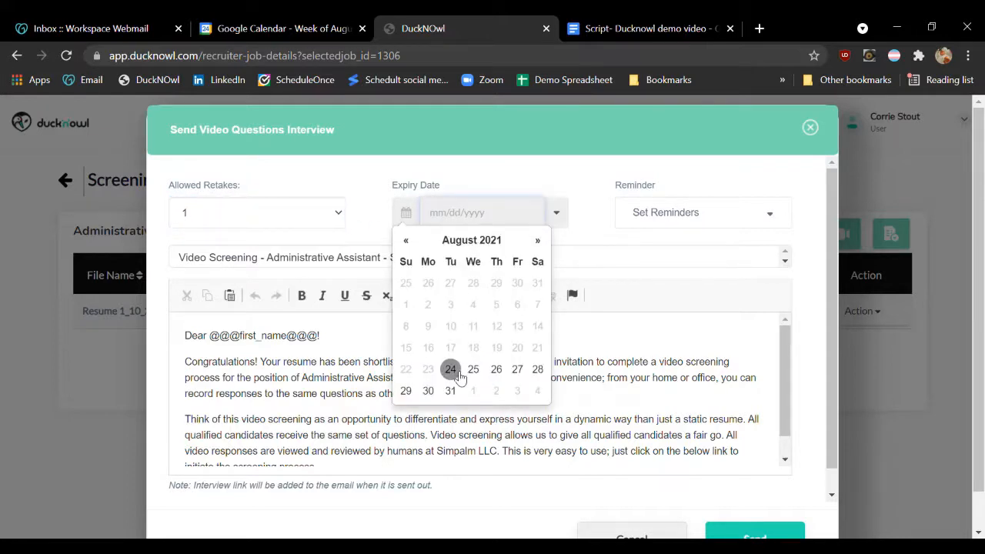
{"action": "left_click", "coordinate": [427, 393]}
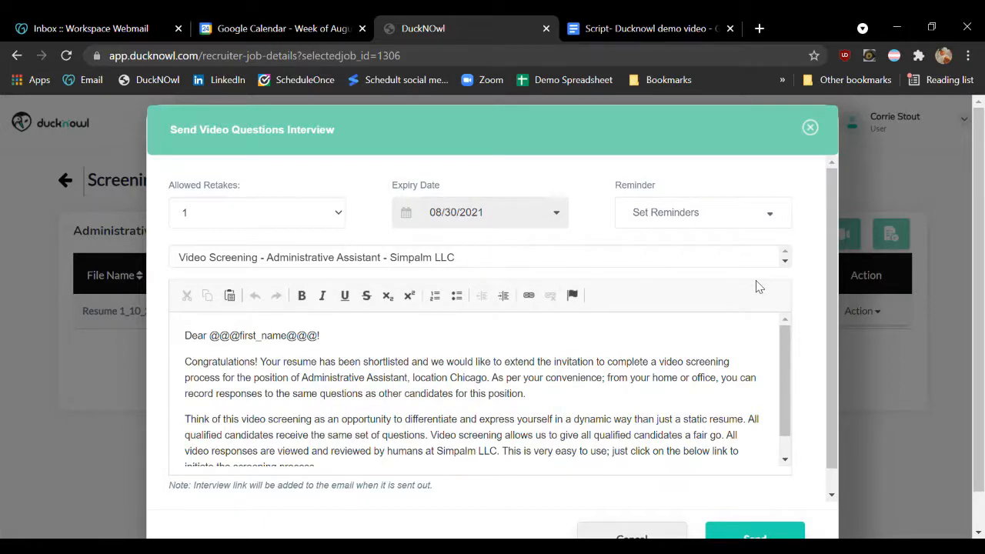
{"action": "left_click", "coordinate": [779, 223]}
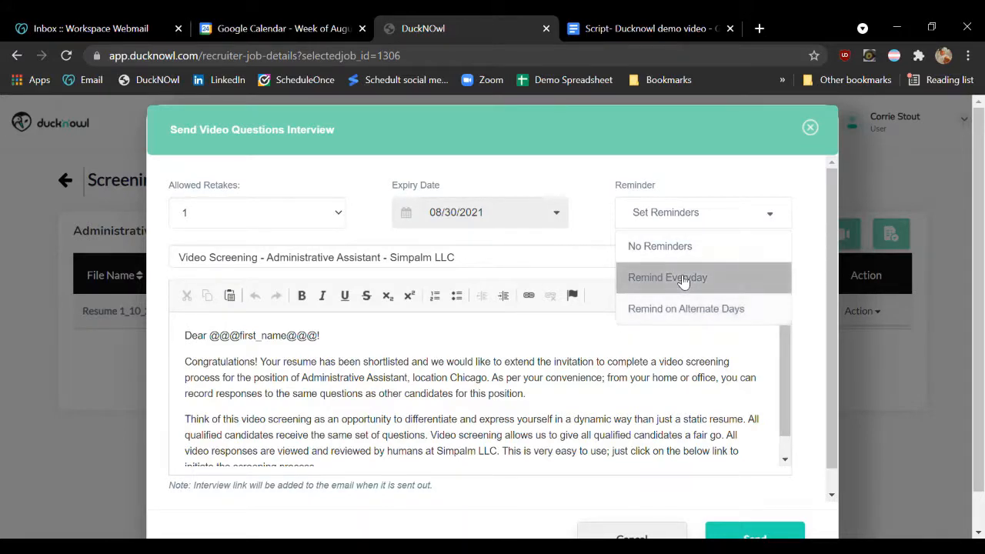
{"action": "left_click", "coordinate": [641, 317]}
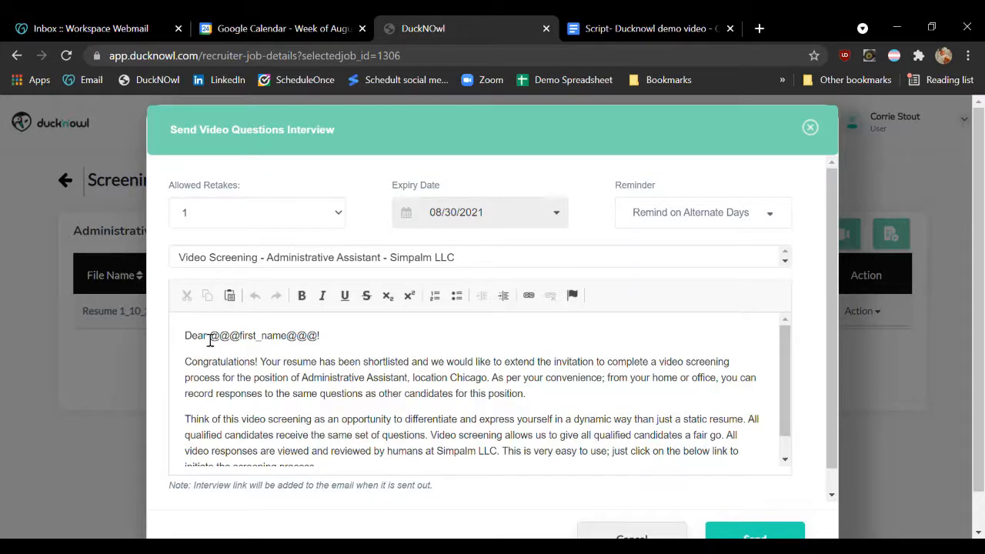
Review the invitation message, send the video questions to the candidate and check the details of the sent request
{"action": "left_click_drag", "start_coordinate": [209, 338], "coordinate": [327, 349]}
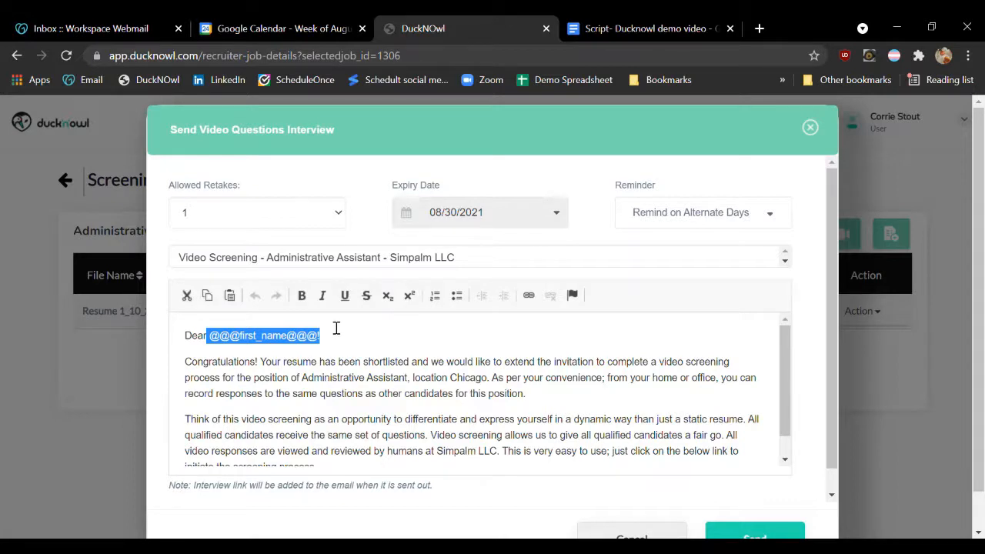
{"action": "left_click", "coordinate": [333, 340]}
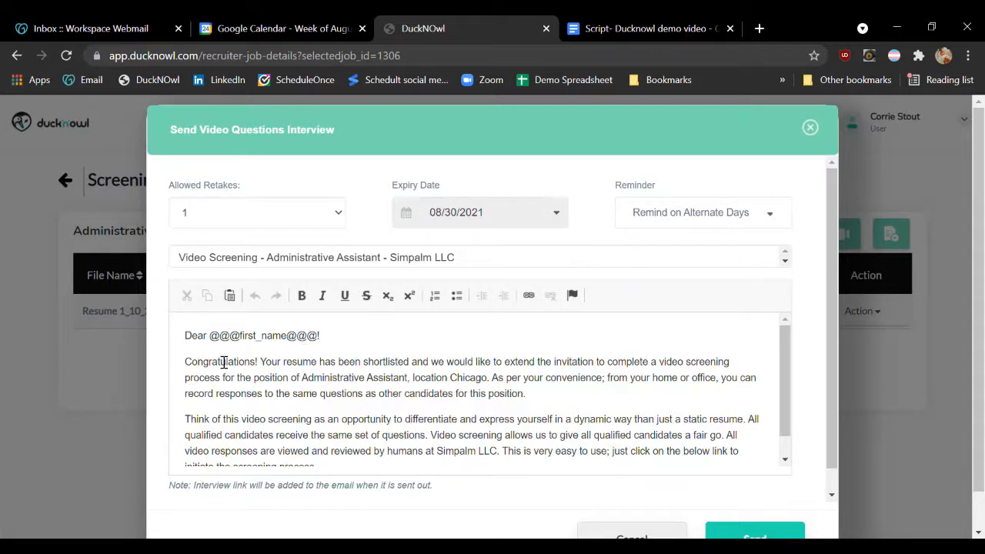
{"action": "left_click_drag", "start_coordinate": [188, 363], "coordinate": [431, 470]}
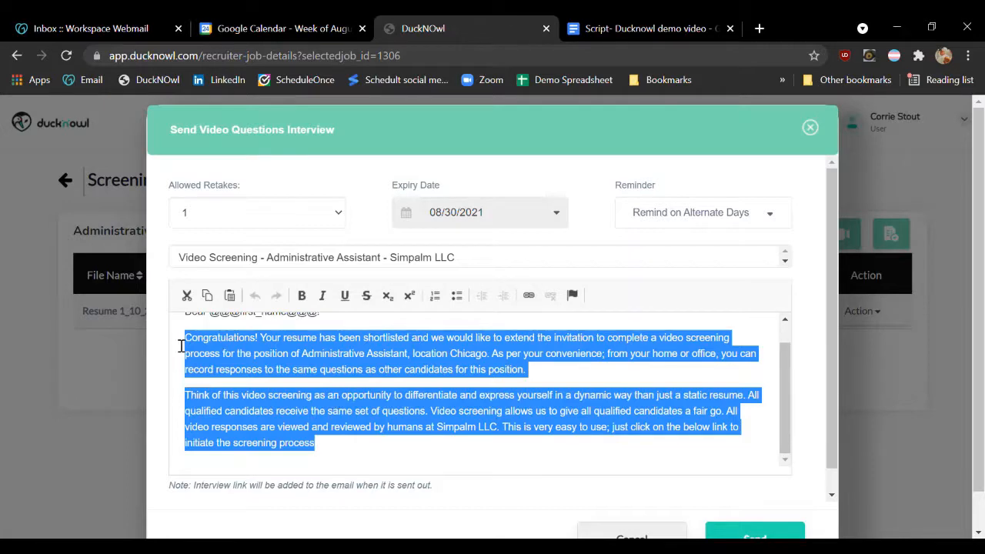
{"action": "left_click", "coordinate": [354, 463]}
{"action": "scroll", "coordinate": [599, 452], "scroll_direction": "down", "scroll_amount": 1}
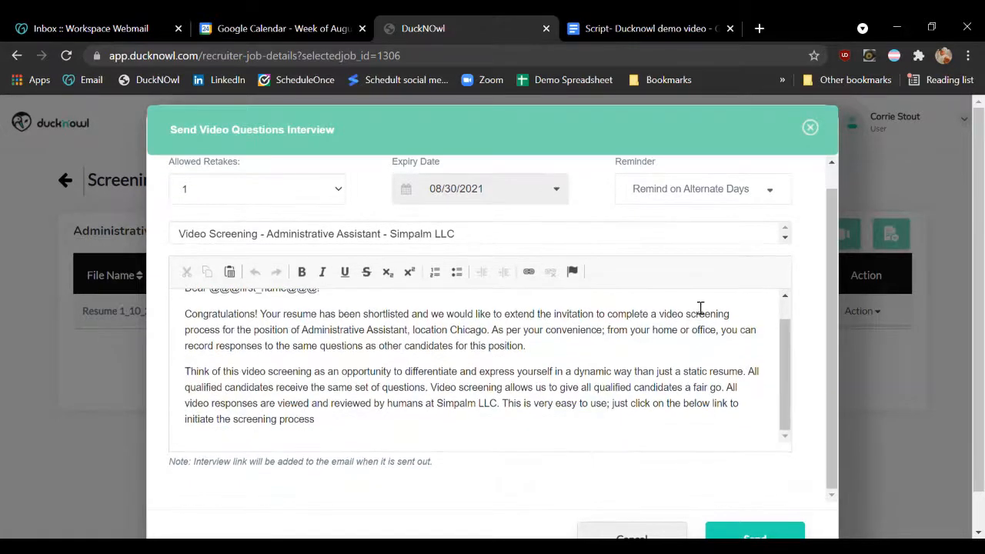
{"action": "scroll", "coordinate": [699, 369], "scroll_direction": "down", "scroll_amount": 1}
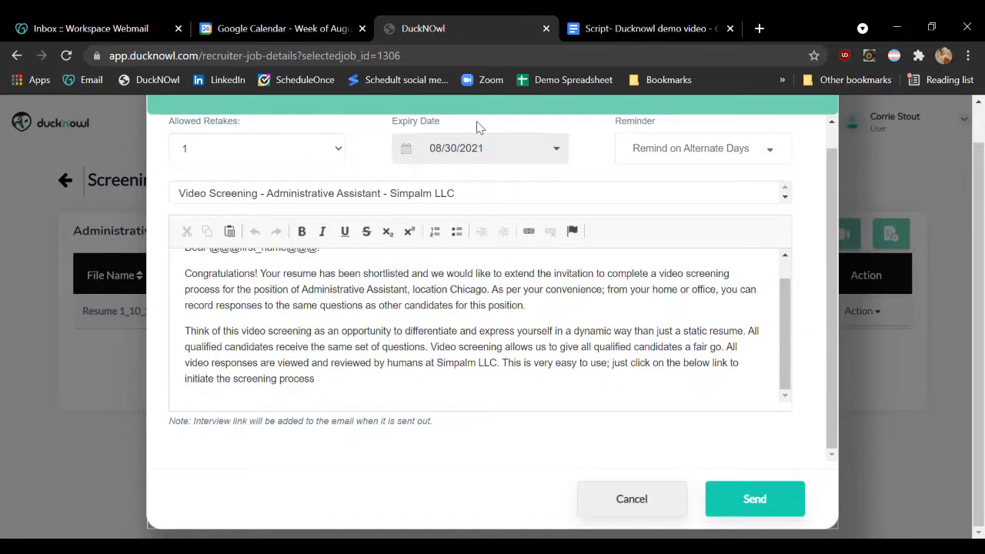
{"action": "left_click", "coordinate": [780, 501]}
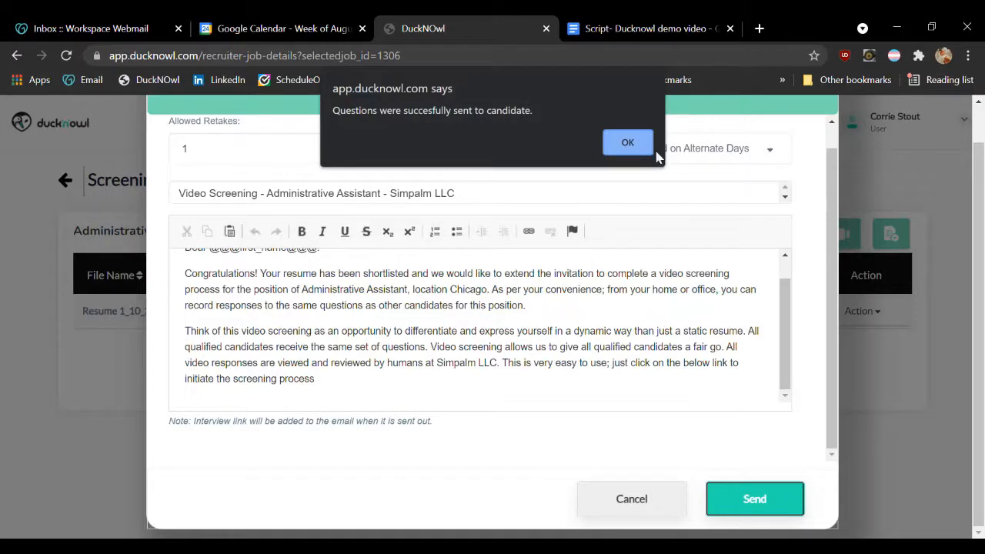
{"action": "left_click", "coordinate": [634, 147]}
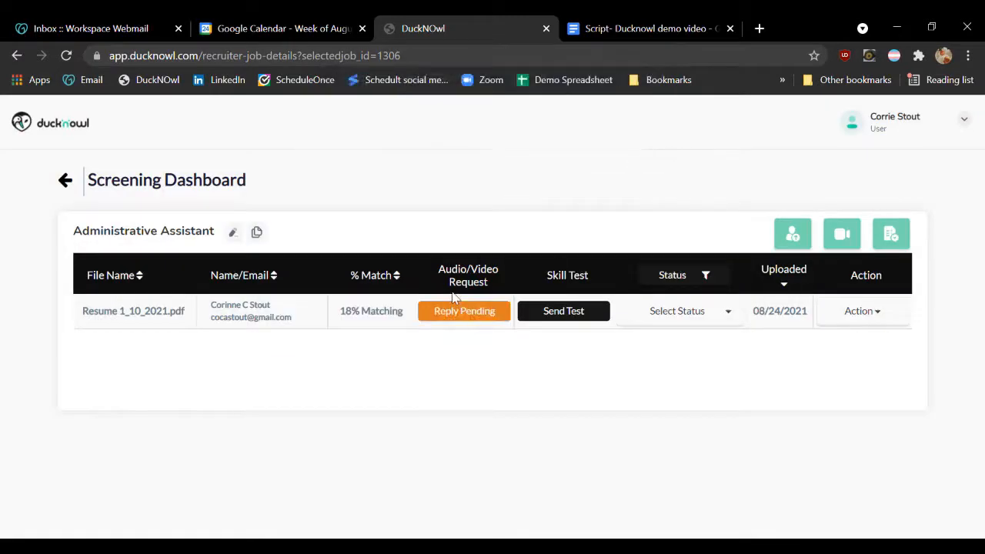
{"action": "left_click", "coordinate": [451, 312]}
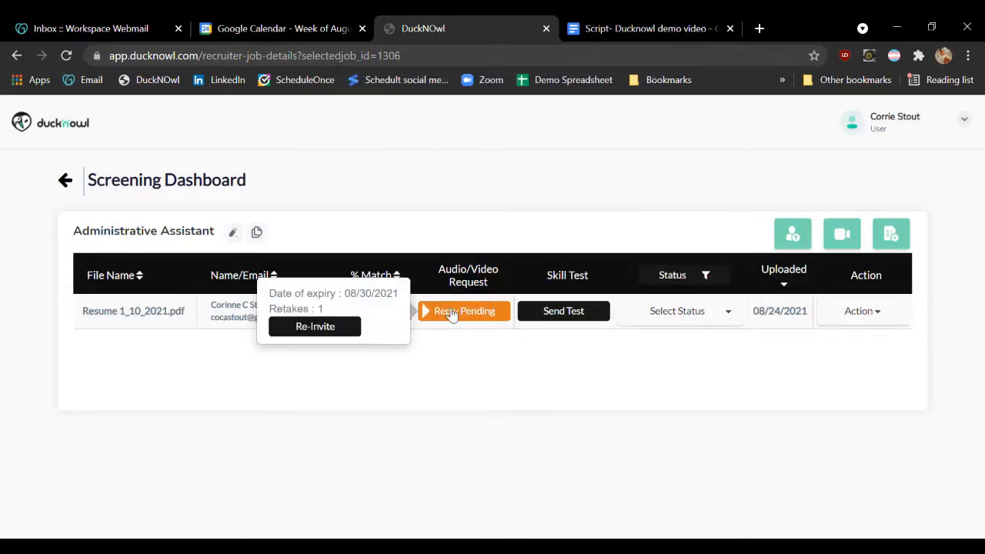
Send the candidate the MS Excel New skill test with expiry date 08/30/2021 and reminders on alternate days
{"action": "left_click", "coordinate": [559, 316]}
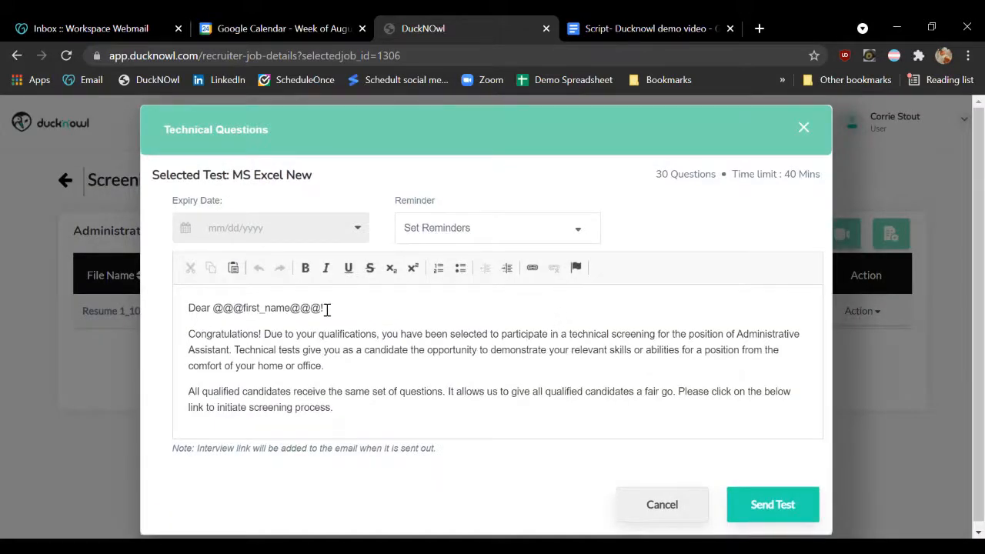
{"action": "left_click", "coordinate": [270, 235]}
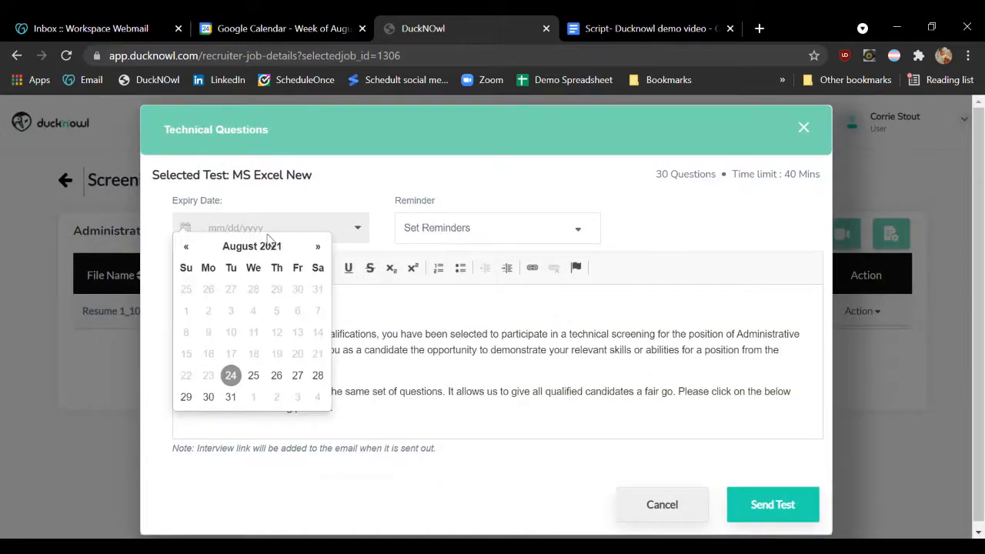
{"action": "left_click", "coordinate": [208, 396]}
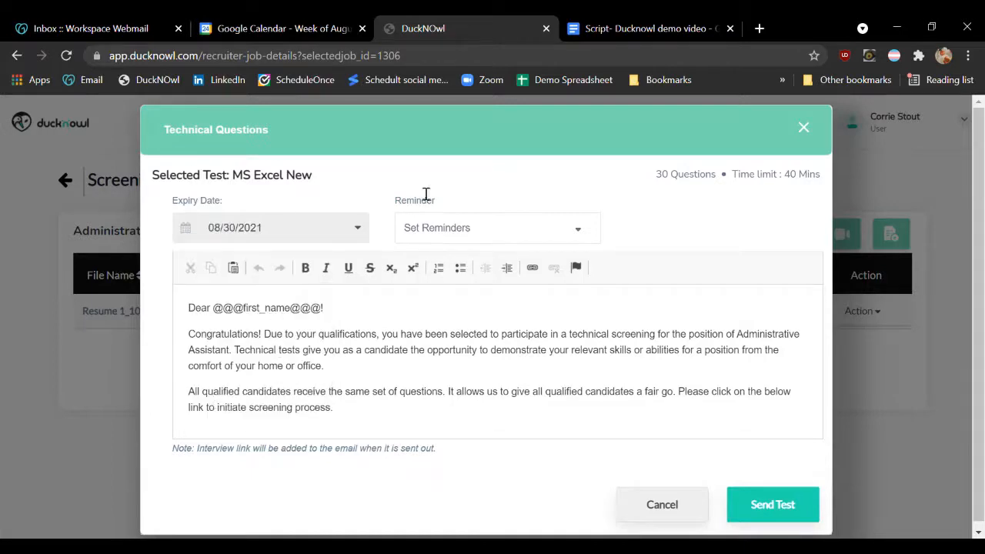
{"action": "left_click", "coordinate": [501, 227]}
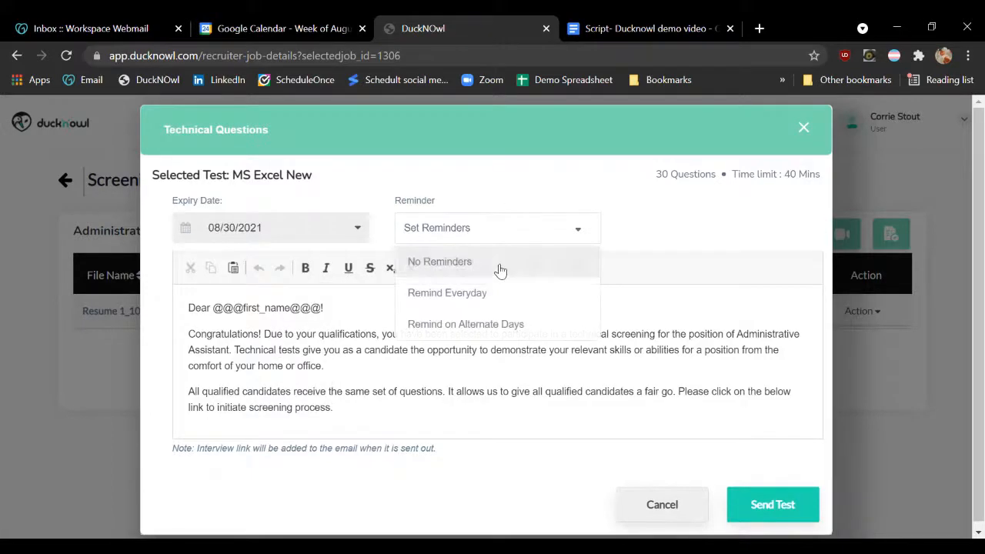
{"action": "left_click", "coordinate": [477, 323]}
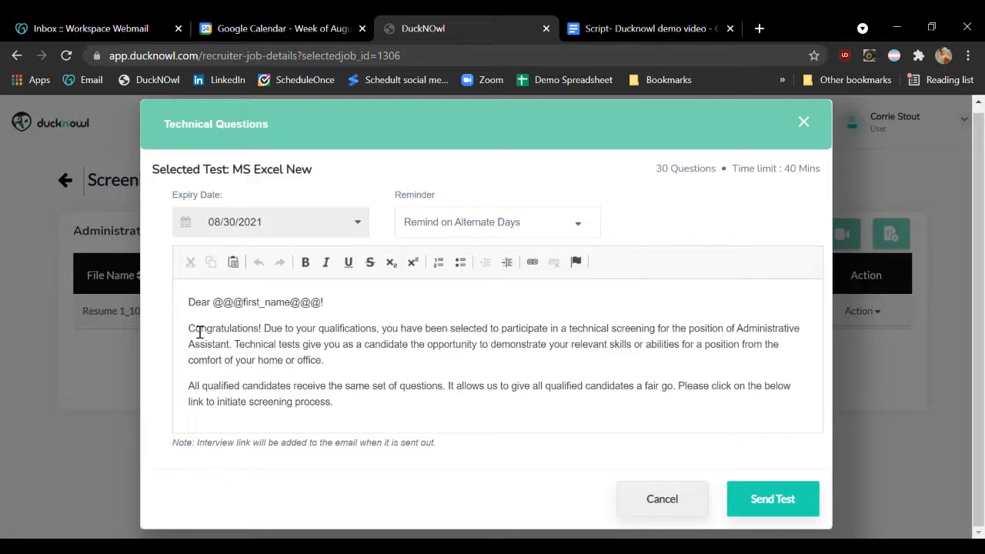
{"action": "left_click", "coordinate": [757, 504]}
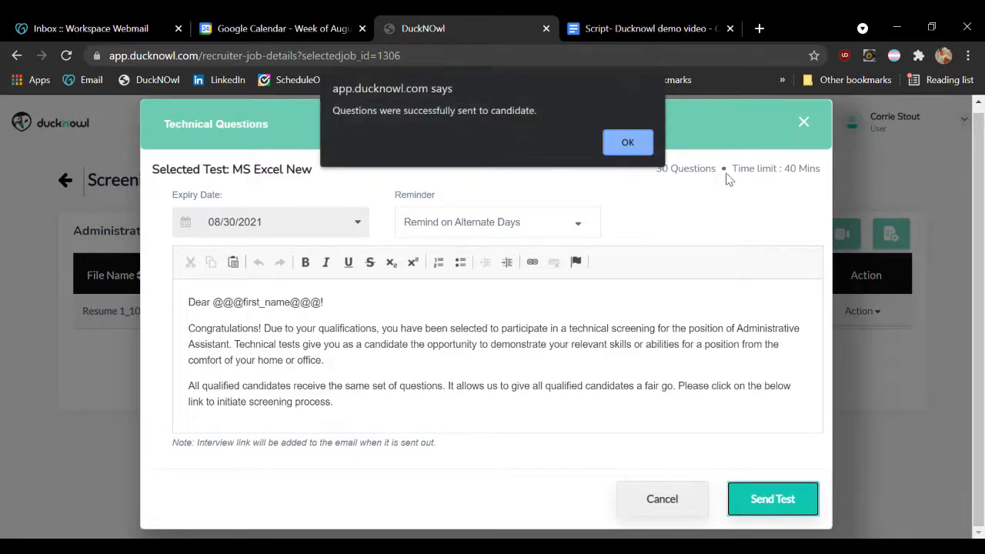
{"action": "left_click", "coordinate": [626, 142]}
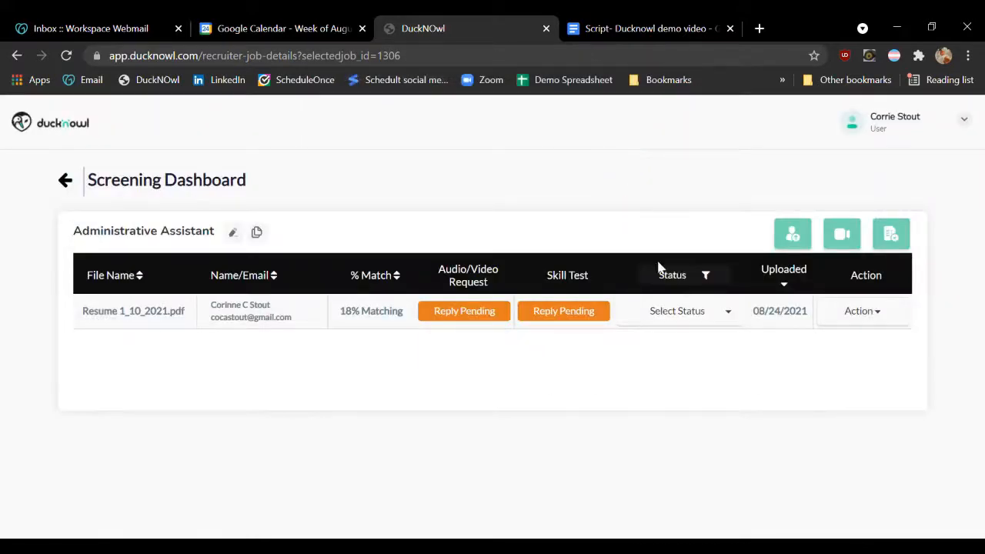
{"action": "left_click", "coordinate": [715, 286]}
{"action": "left_click", "coordinate": [692, 170]}
{"action": "left_click", "coordinate": [660, 321]}
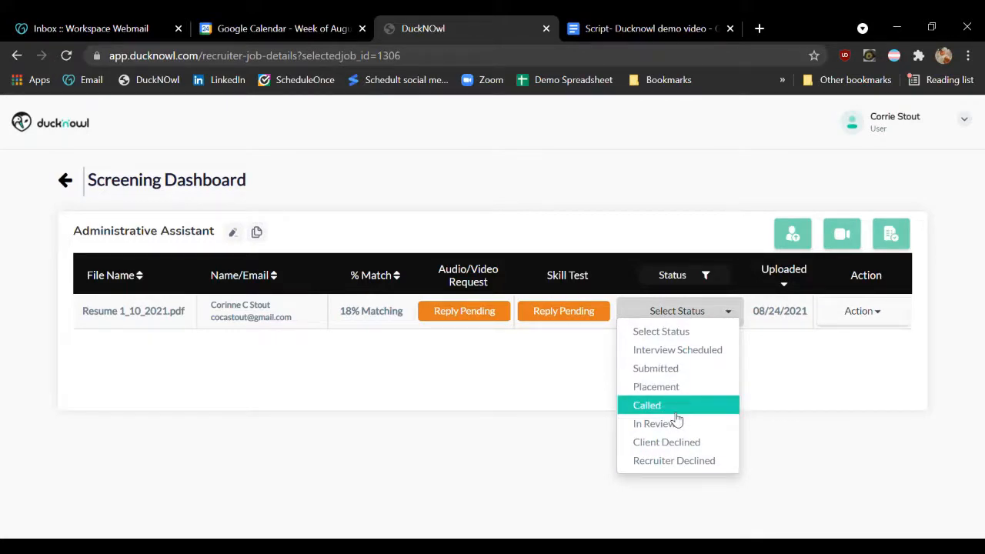
{"action": "left_click", "coordinate": [758, 381]}
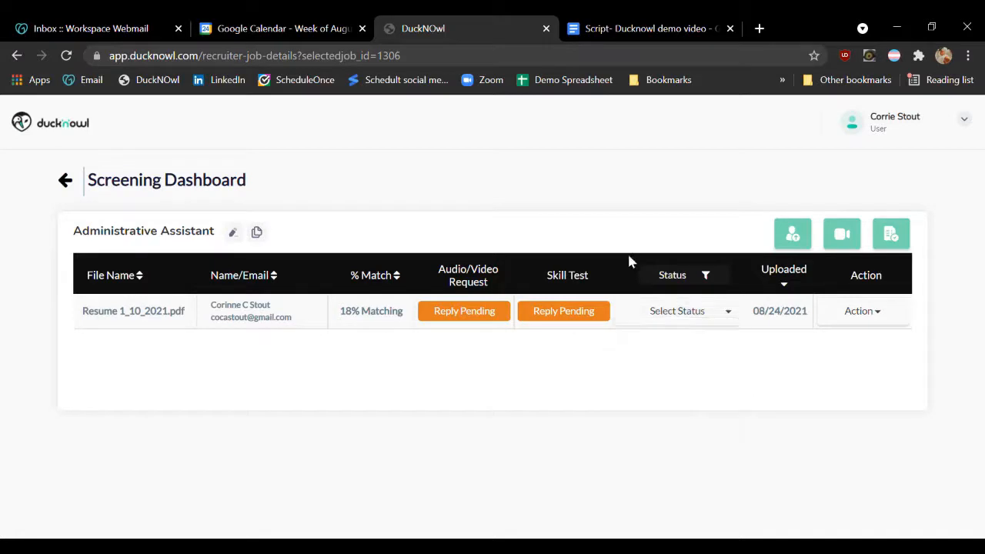
{"action": "left_click", "coordinate": [786, 286]}
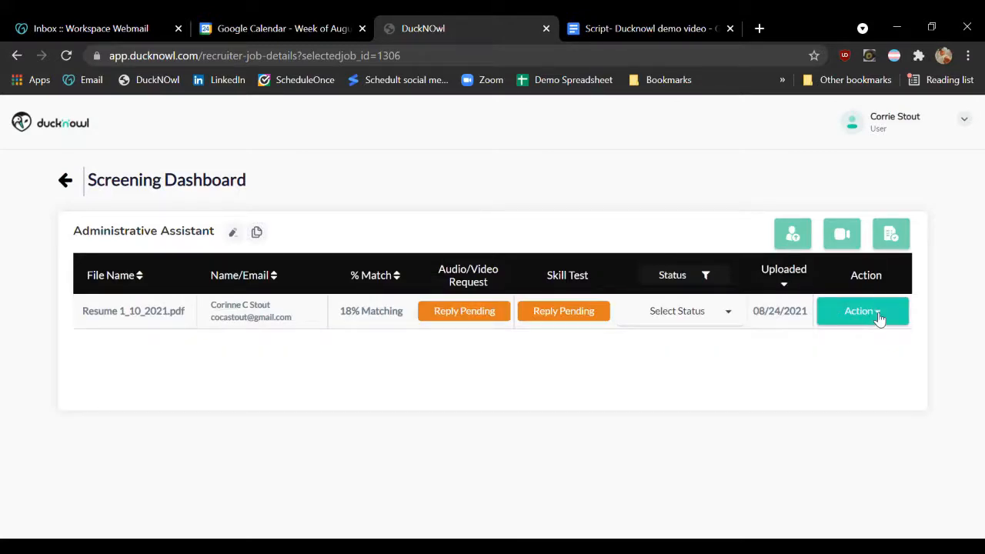
Add and save a note on the candidate saying that the candidate hasn't replied yet
{"action": "left_click", "coordinate": [879, 319]}
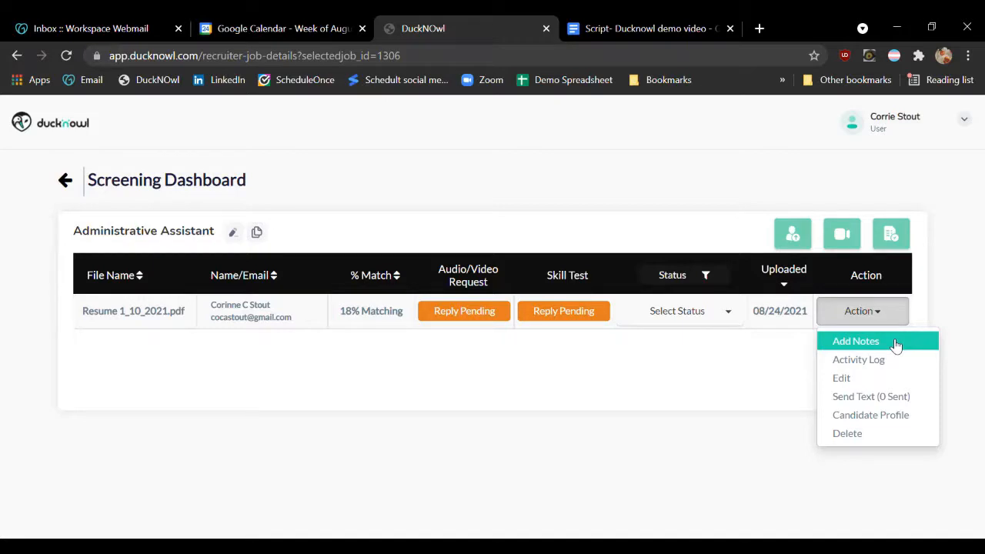
{"action": "left_click", "coordinate": [896, 343]}
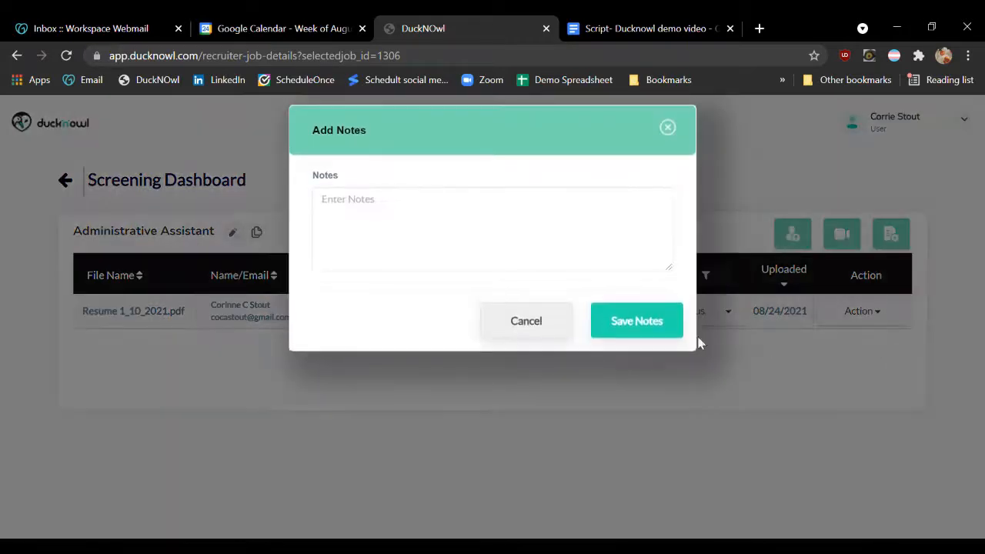
{"action": "left_click", "coordinate": [450, 218]}
{"action": "type", "text": "Corinne hasn't replied yet."}
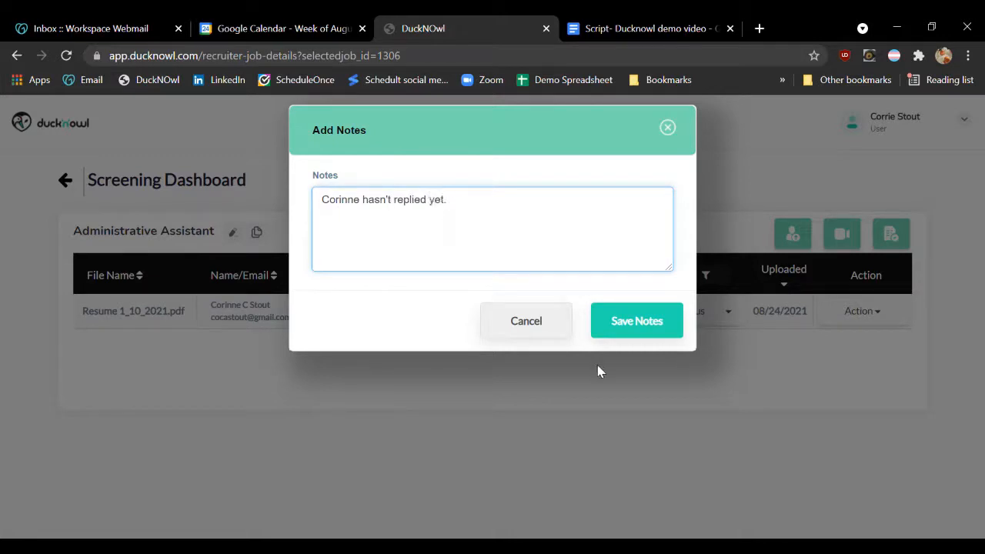
{"action": "left_click", "coordinate": [631, 324]}
{"action": "left_click", "coordinate": [625, 151]}
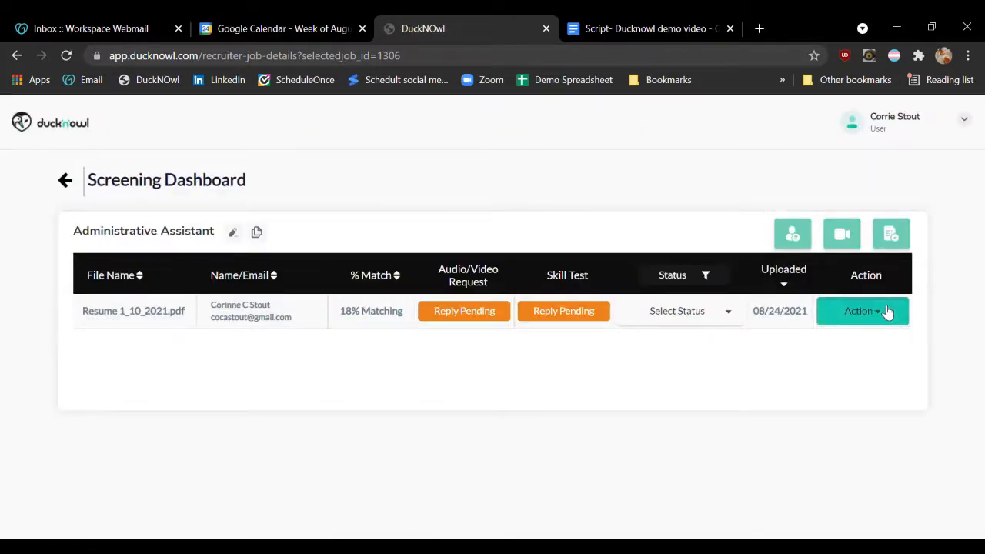
Review the candidate's activity log, then check the editable profile details and close them without saving
{"action": "left_click", "coordinate": [864, 311]}
{"action": "left_click", "coordinate": [872, 358]}
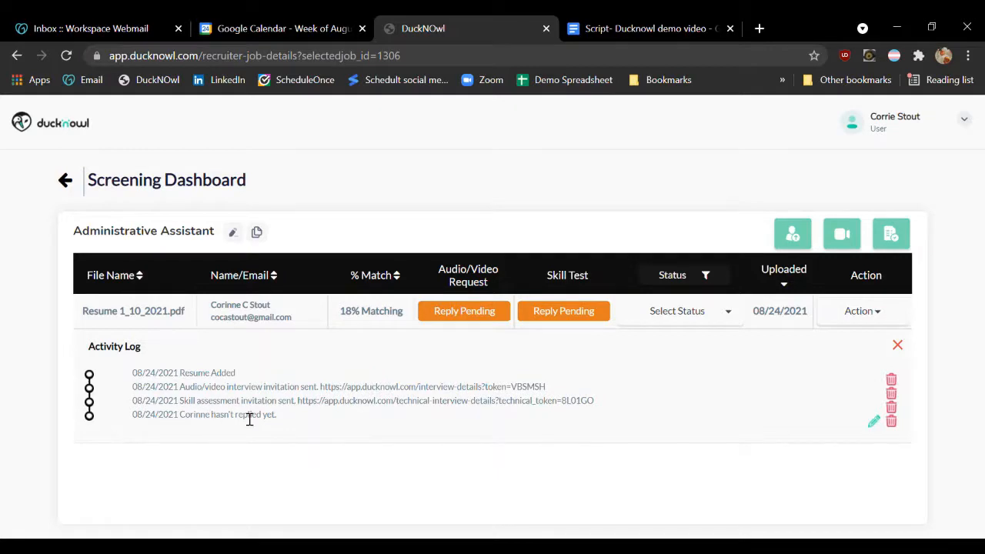
{"action": "left_click", "coordinate": [875, 318]}
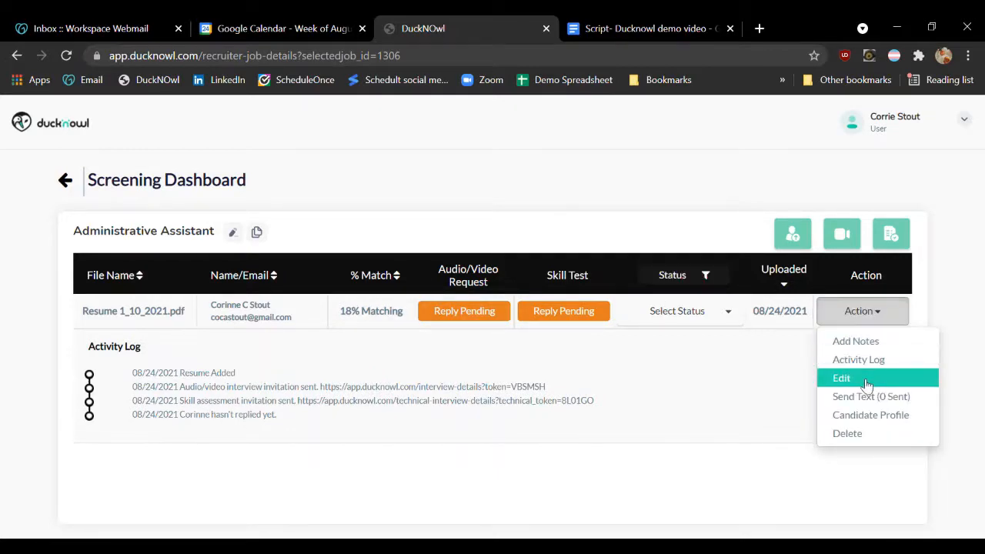
{"action": "left_click", "coordinate": [842, 378]}
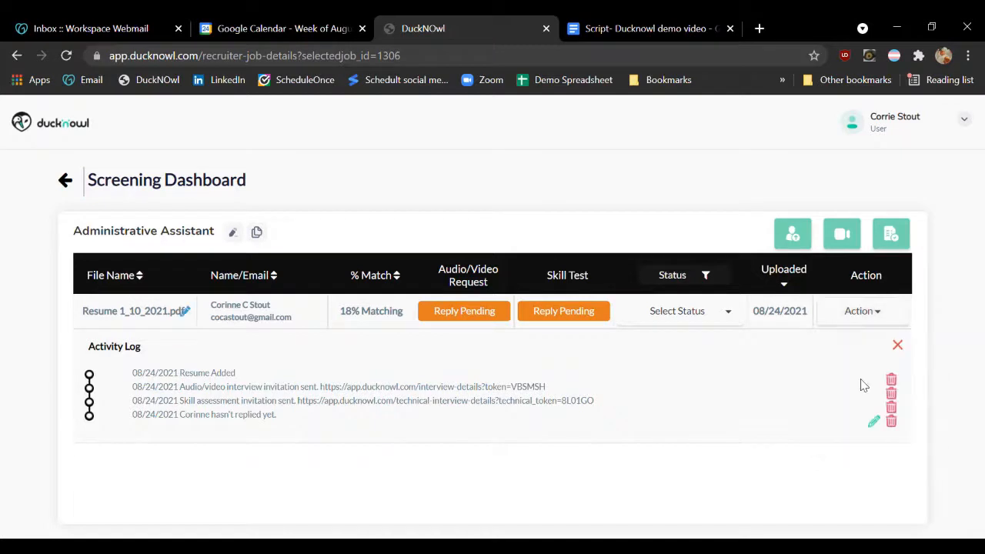
{"action": "left_click", "coordinate": [185, 311]}
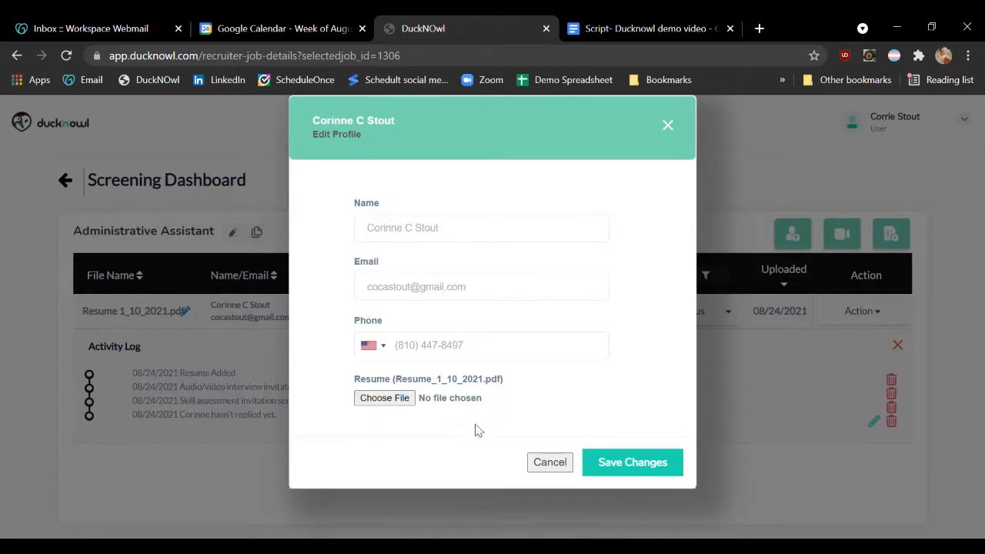
{"action": "left_click", "coordinate": [549, 463]}
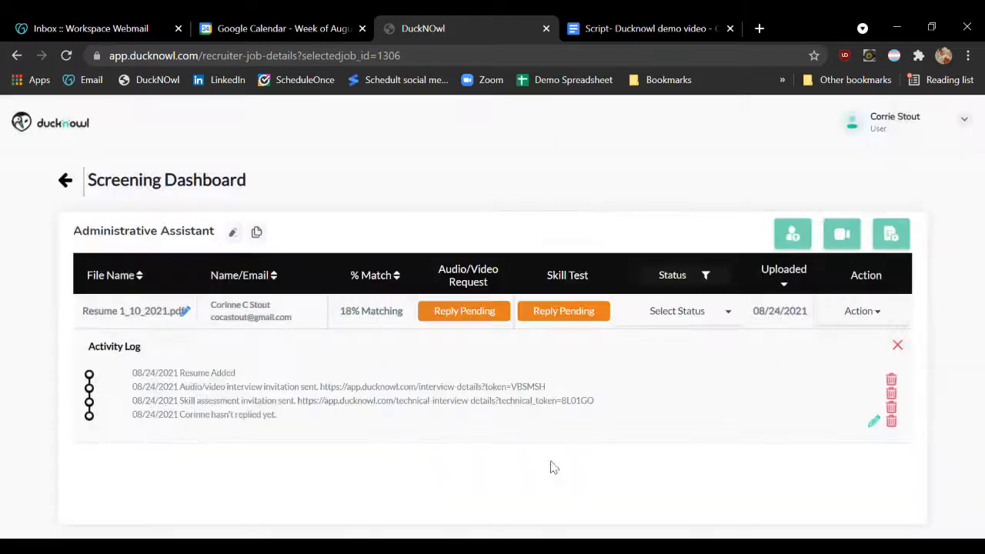
View the candidate's profile page, close it and leave the candidate's edit mode
{"action": "left_click", "coordinate": [878, 312]}
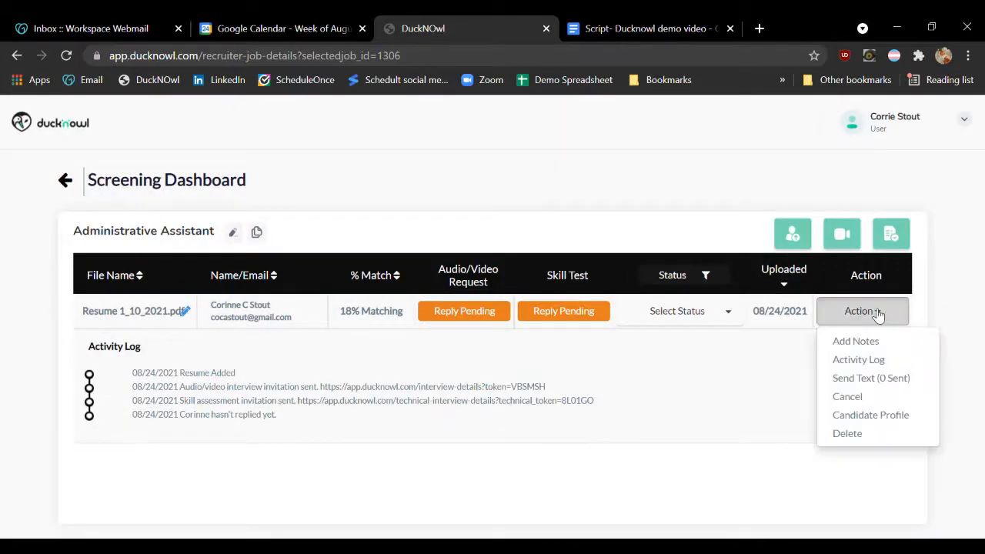
{"action": "left_click", "coordinate": [879, 417]}
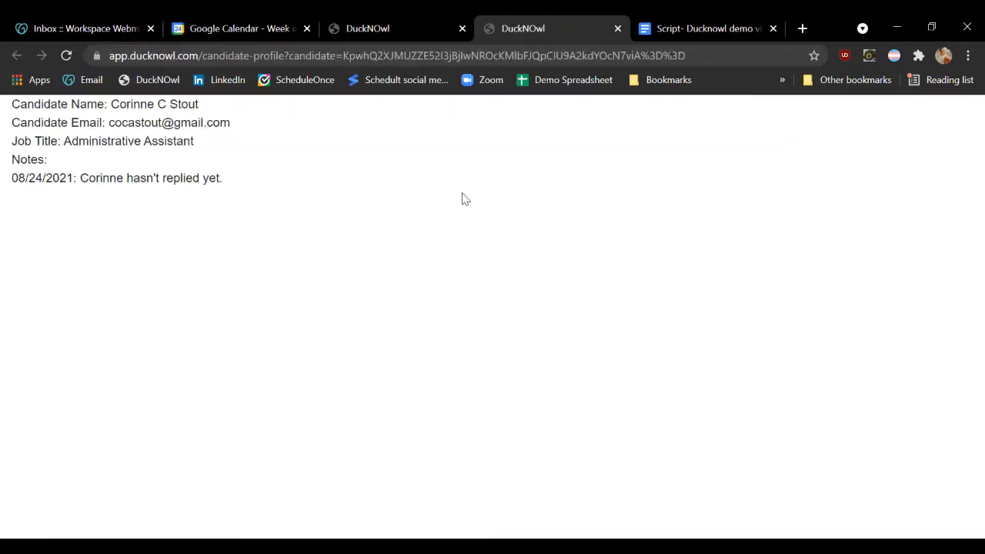
{"action": "left_click", "coordinate": [617, 28]}
{"action": "left_click", "coordinate": [899, 319]}
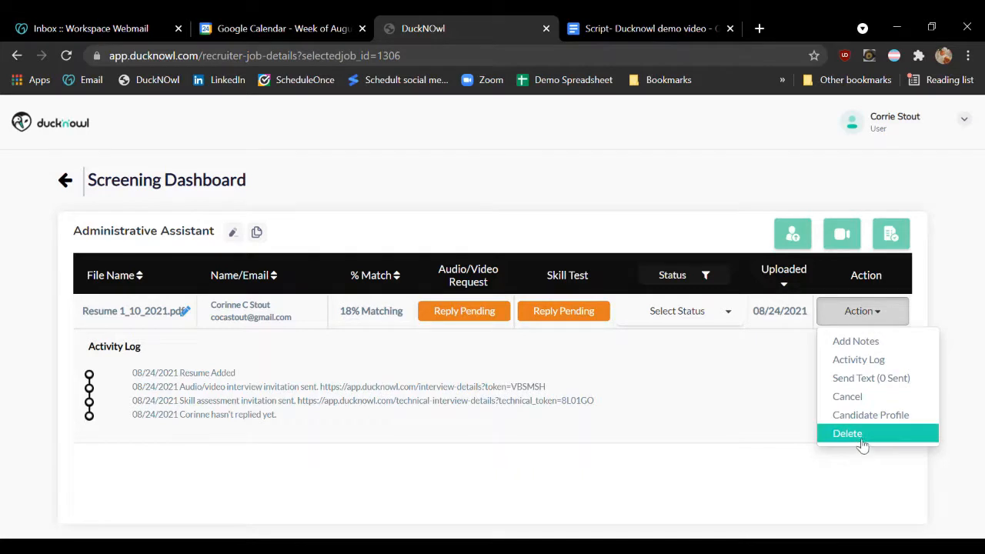
{"action": "left_click", "coordinate": [860, 397]}
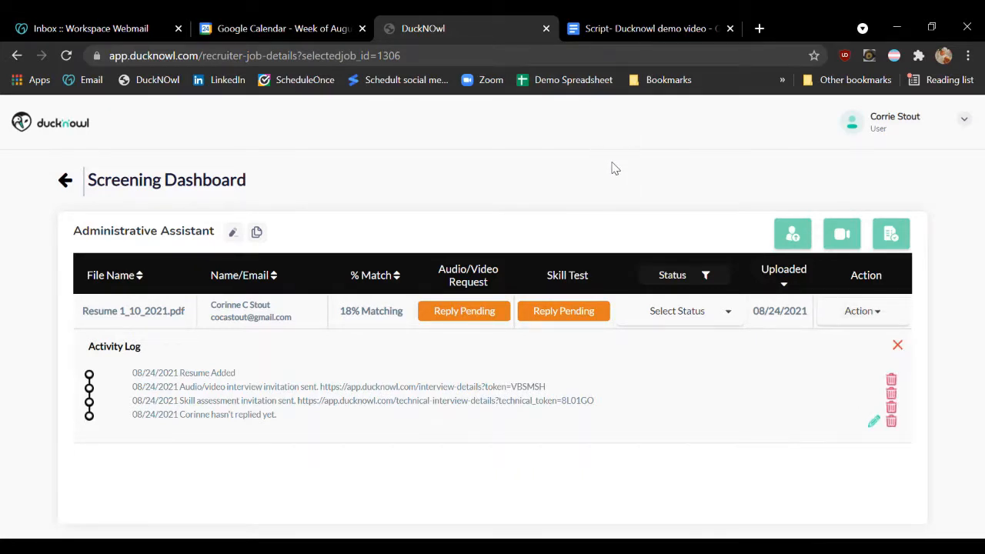
Copy the Administrative Assistant job link, open it in a new browser tab and look over the application submission page
{"action": "left_click", "coordinate": [257, 233]}
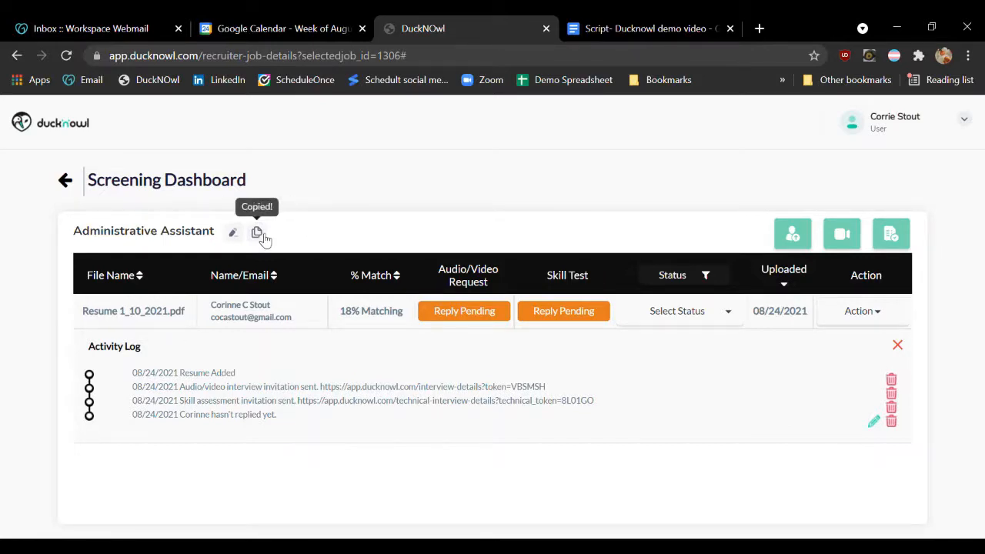
{"action": "left_click", "coordinate": [601, 34]}
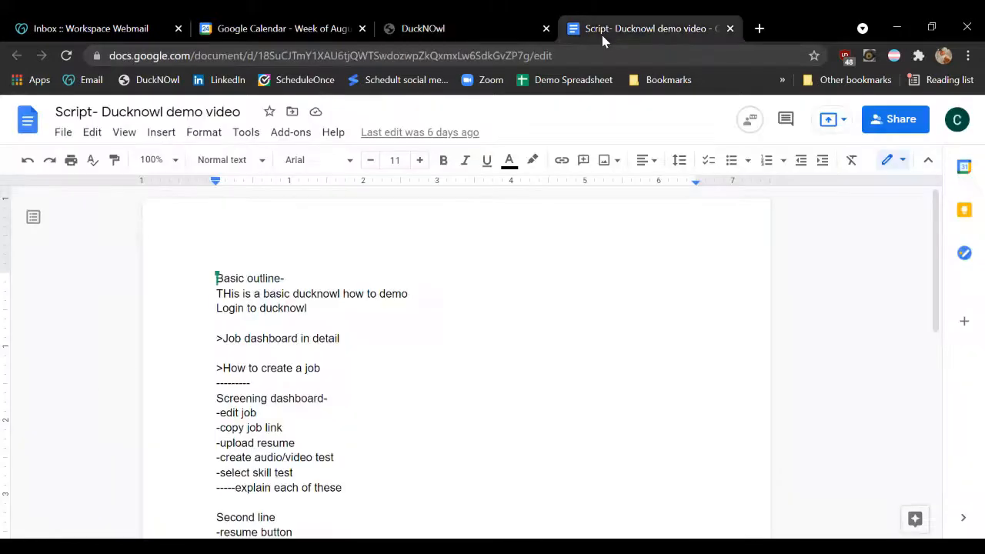
{"action": "left_click", "coordinate": [760, 31]}
{"action": "key", "text": "ctrl+v"}
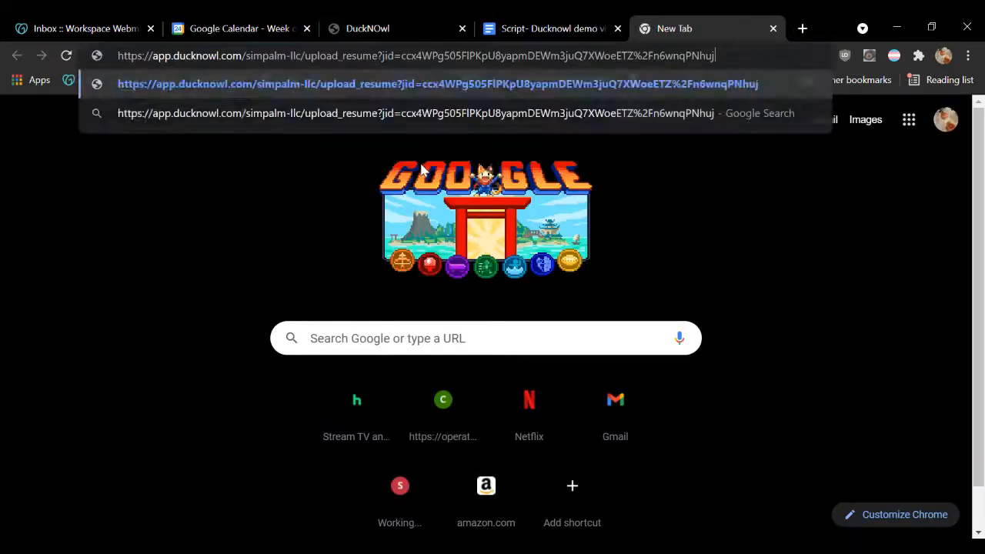
{"action": "key", "text": "Return"}
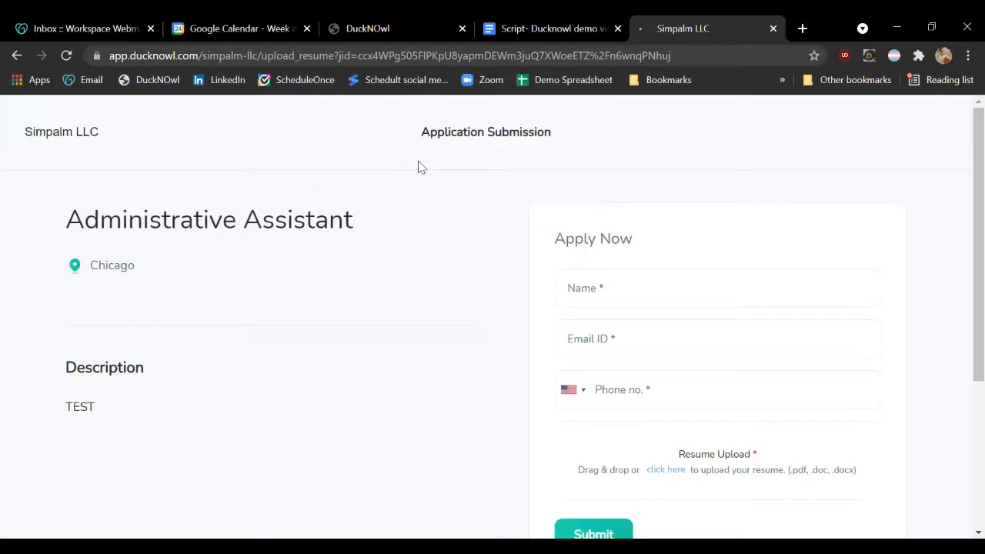
{"action": "scroll", "coordinate": [281, 229], "scroll_direction": "down", "scroll_amount": 2}
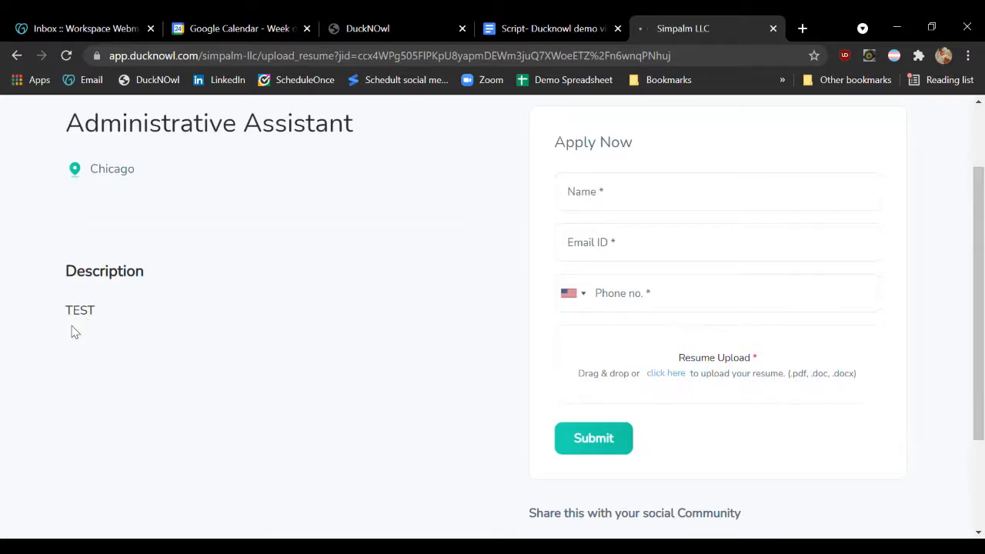
{"action": "scroll", "coordinate": [143, 228], "scroll_direction": "up", "scroll_amount": 3}
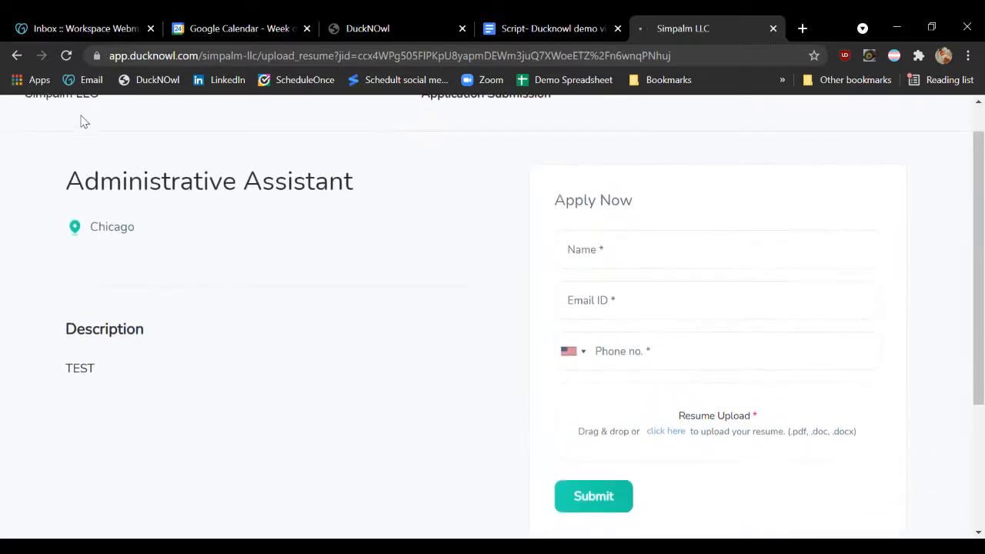
{"action": "scroll", "coordinate": [71, 164], "scroll_direction": "down", "scroll_amount": 1}
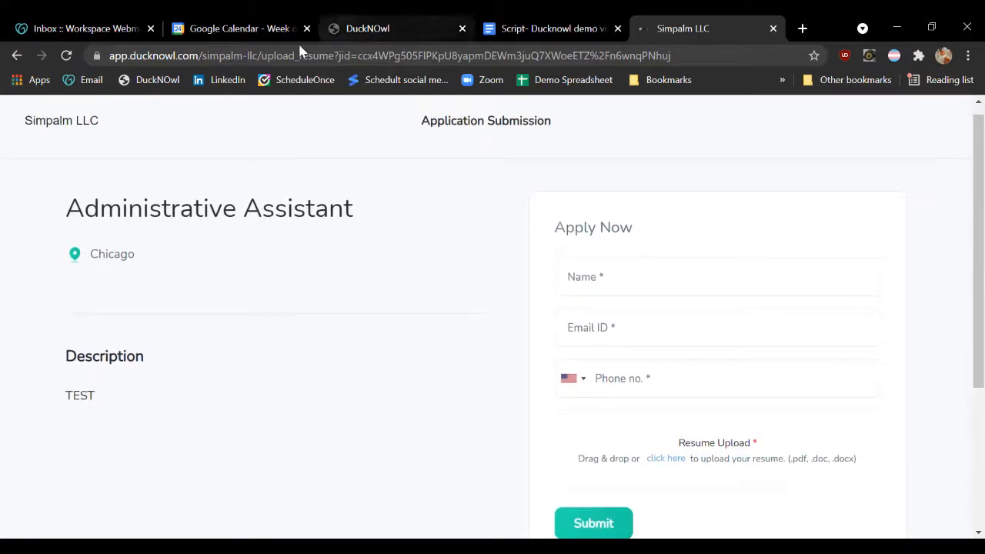
Switch back to DuckNOwl, open the reports and examine the Job Report's activity chart and keyword match figures
{"action": "left_click", "coordinate": [359, 31]}
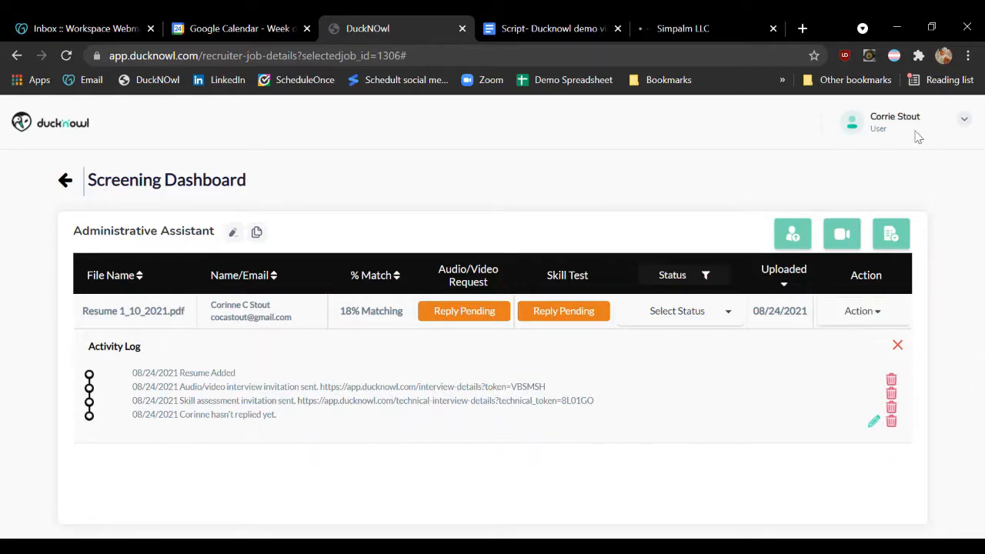
{"action": "left_click", "coordinate": [967, 125]}
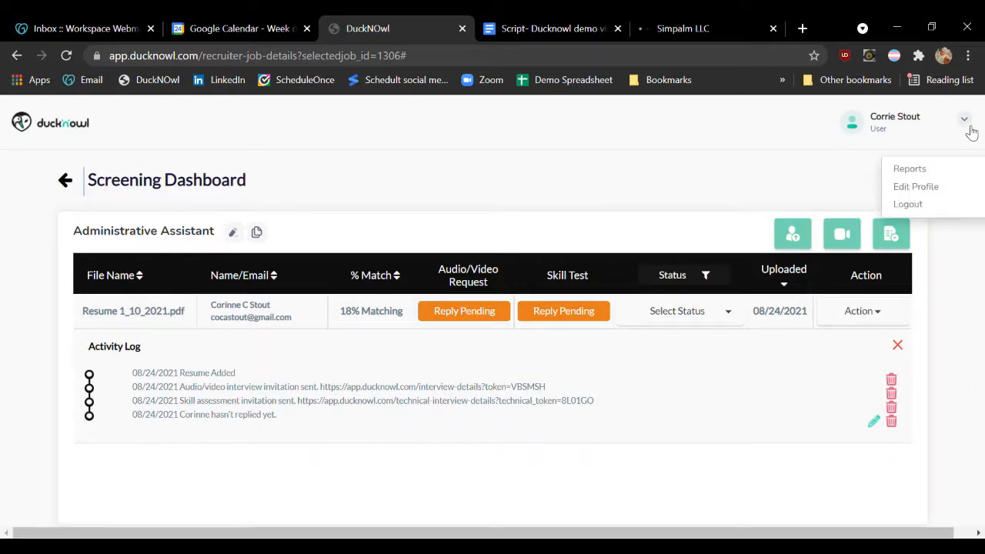
{"action": "left_click", "coordinate": [927, 170]}
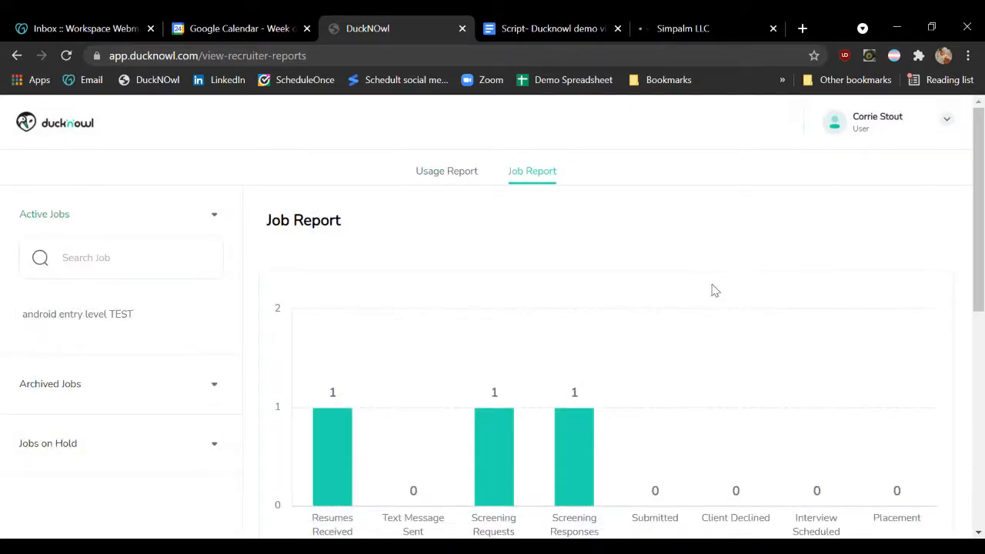
{"action": "scroll", "coordinate": [709, 277], "scroll_direction": "down", "scroll_amount": 3}
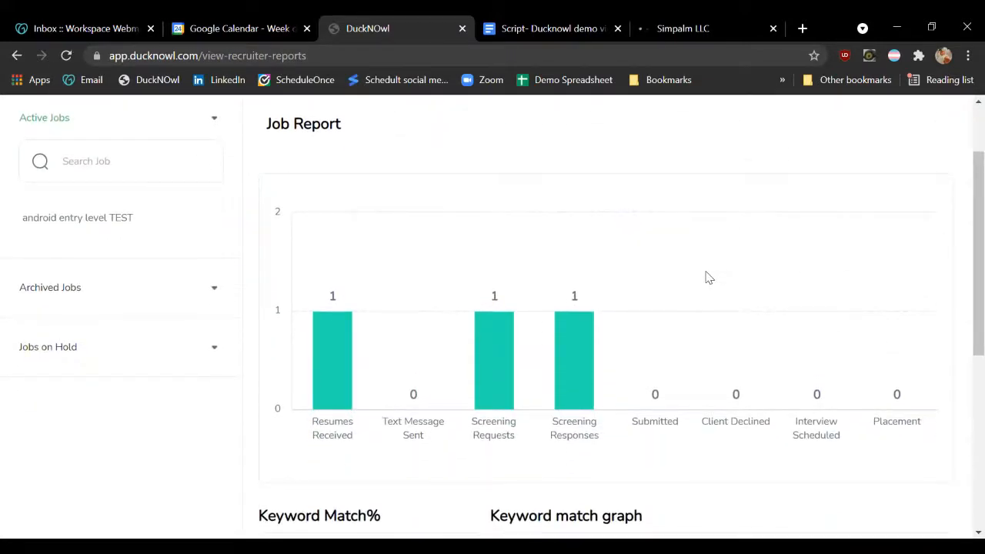
{"action": "scroll", "coordinate": [700, 282], "scroll_direction": "down", "scroll_amount": 3}
{"action": "scroll", "coordinate": [667, 279], "scroll_direction": "down", "scroll_amount": 1}
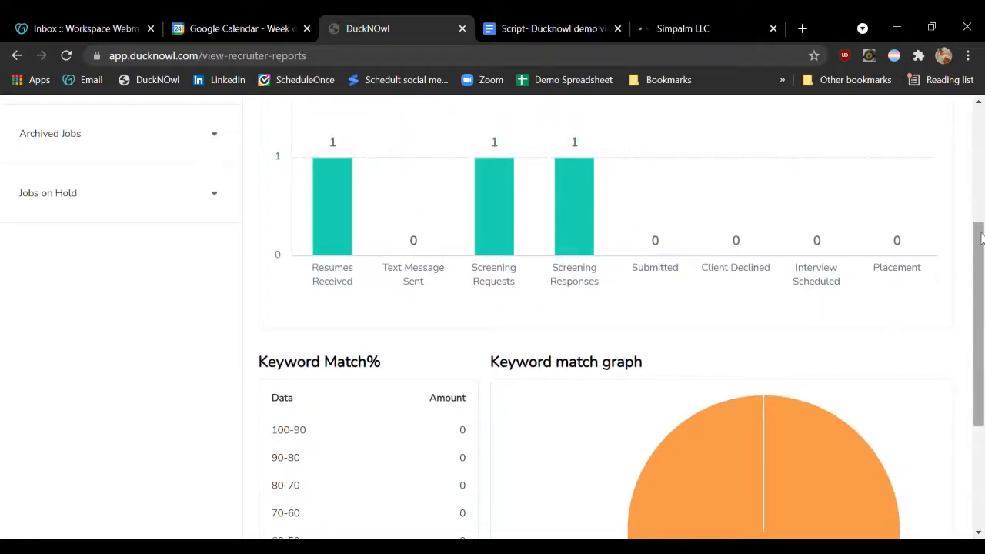
{"action": "scroll", "coordinate": [981, 227], "scroll_direction": "up", "scroll_amount": 3}
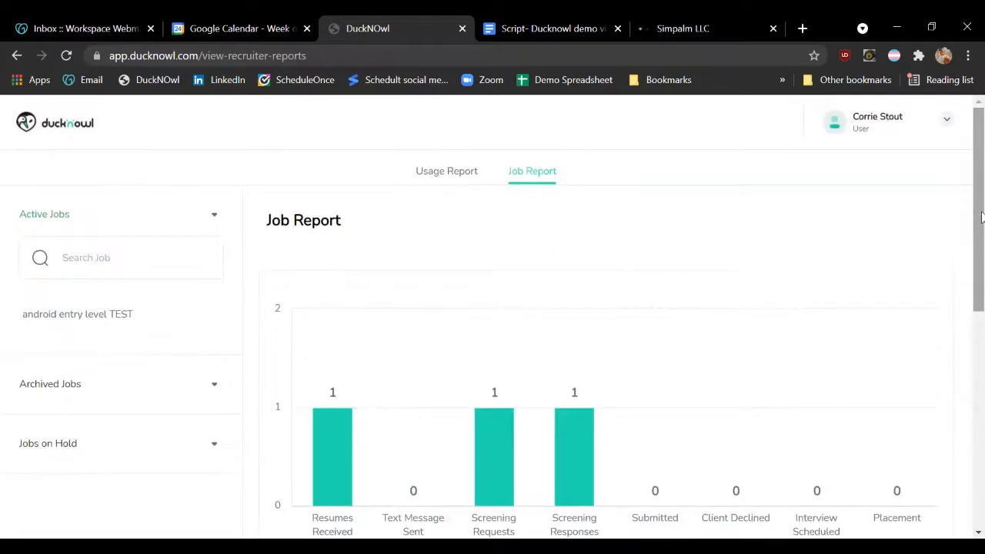
Review the Usage Report's chart and return to the Job Report
{"action": "left_click", "coordinate": [460, 177]}
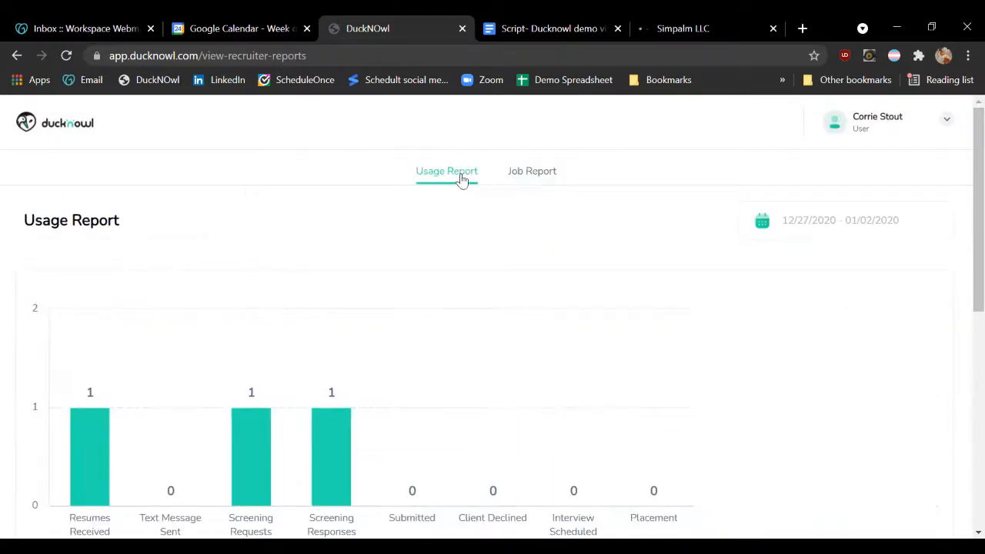
{"action": "scroll", "coordinate": [454, 193], "scroll_direction": "down", "scroll_amount": 1}
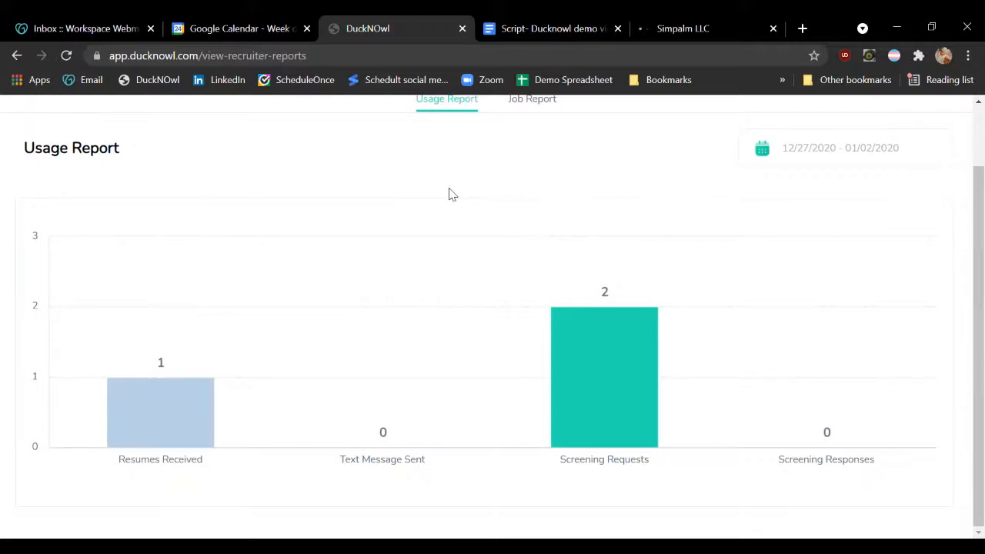
{"action": "scroll", "coordinate": [451, 227], "scroll_direction": "up", "scroll_amount": 1}
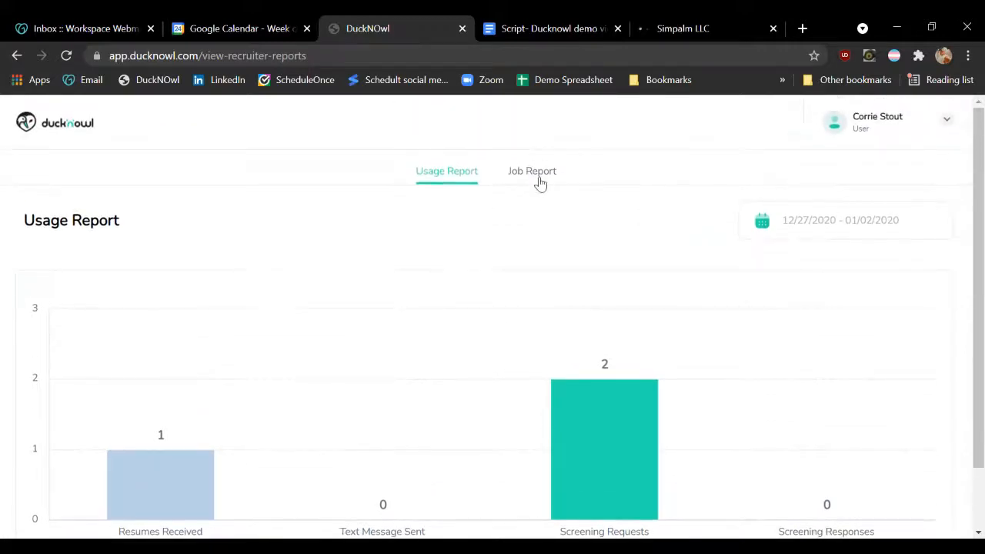
{"action": "left_click", "coordinate": [537, 181]}
{"action": "scroll", "coordinate": [521, 226], "scroll_direction": "down", "scroll_amount": 2}
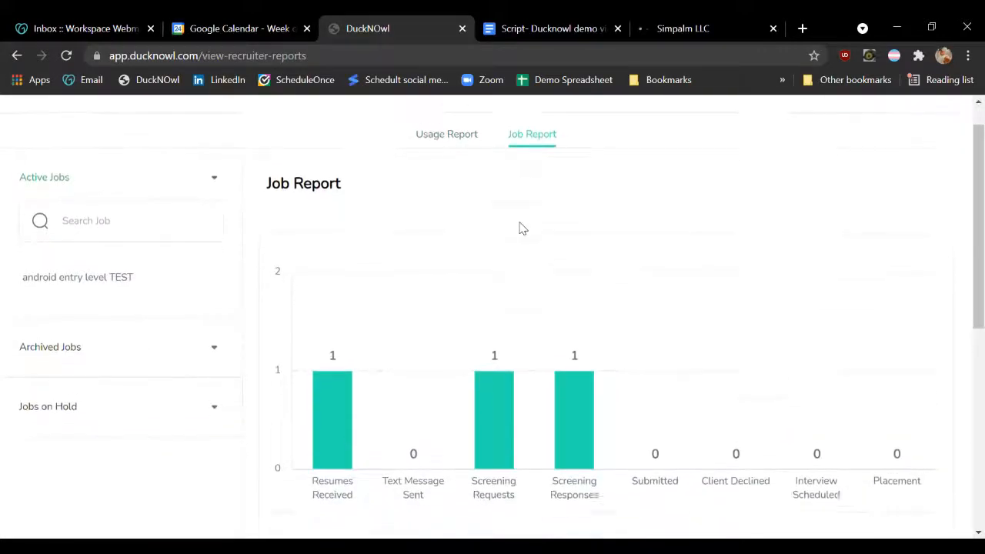
{"action": "scroll", "coordinate": [519, 236], "scroll_direction": "down", "scroll_amount": 5}
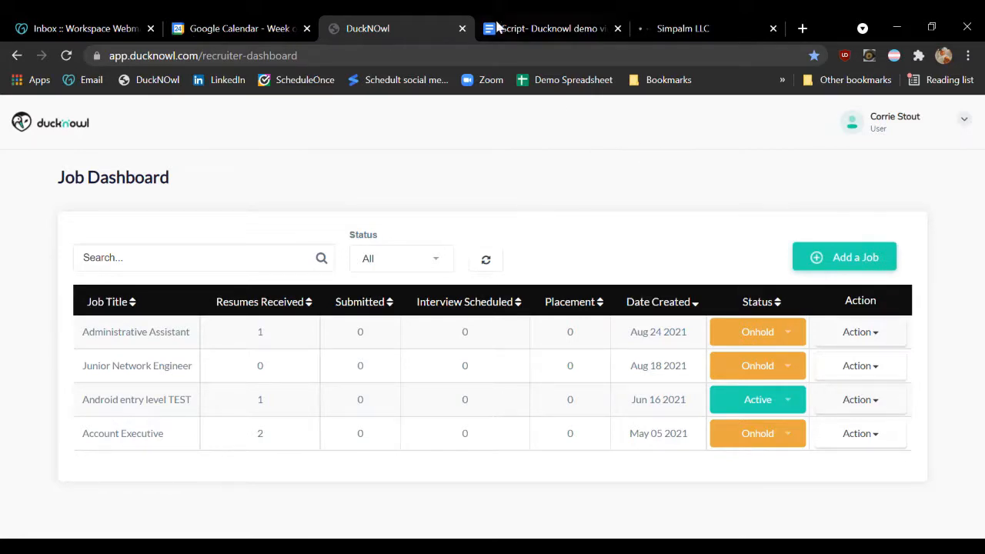
Open the user profile, review the account's logo, company, name and email signature settings, and cancel the editing
{"action": "left_click", "coordinate": [968, 125]}
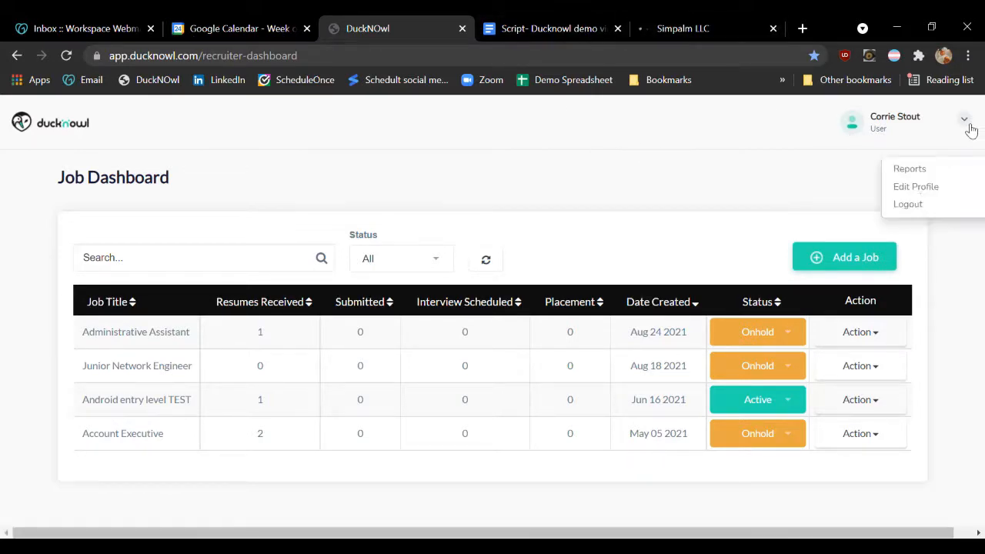
{"action": "left_click", "coordinate": [923, 192]}
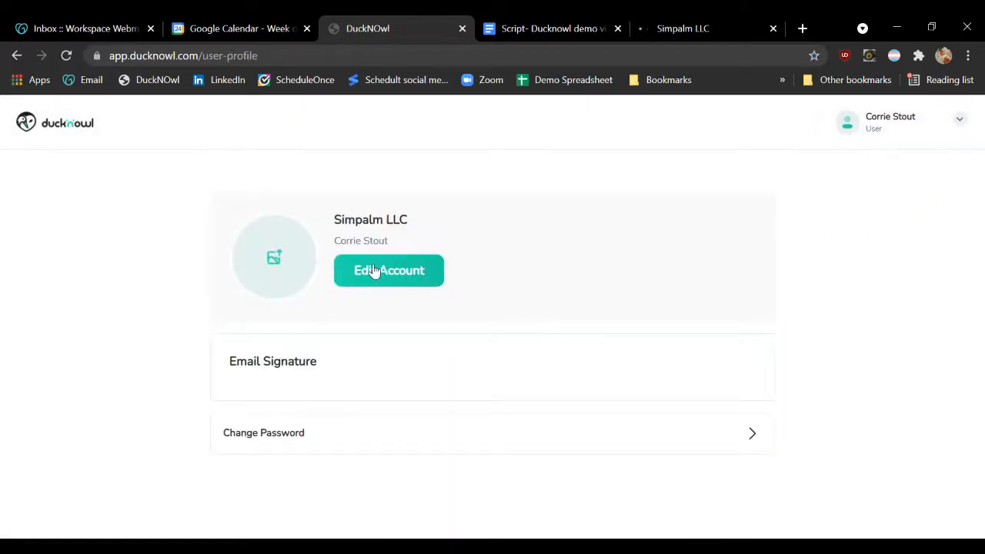
{"action": "left_click", "coordinate": [376, 271]}
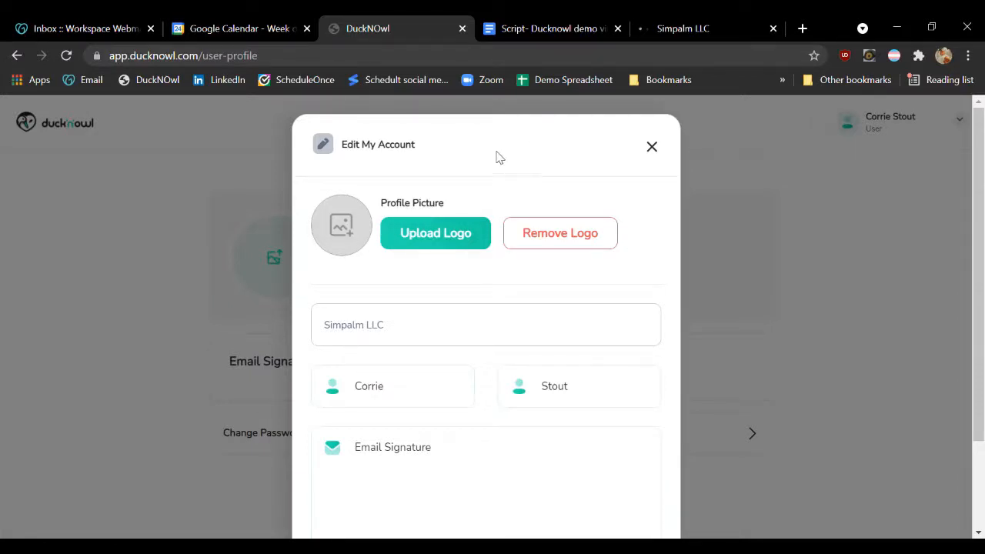
{"action": "scroll", "coordinate": [474, 281], "scroll_direction": "down", "scroll_amount": 2}
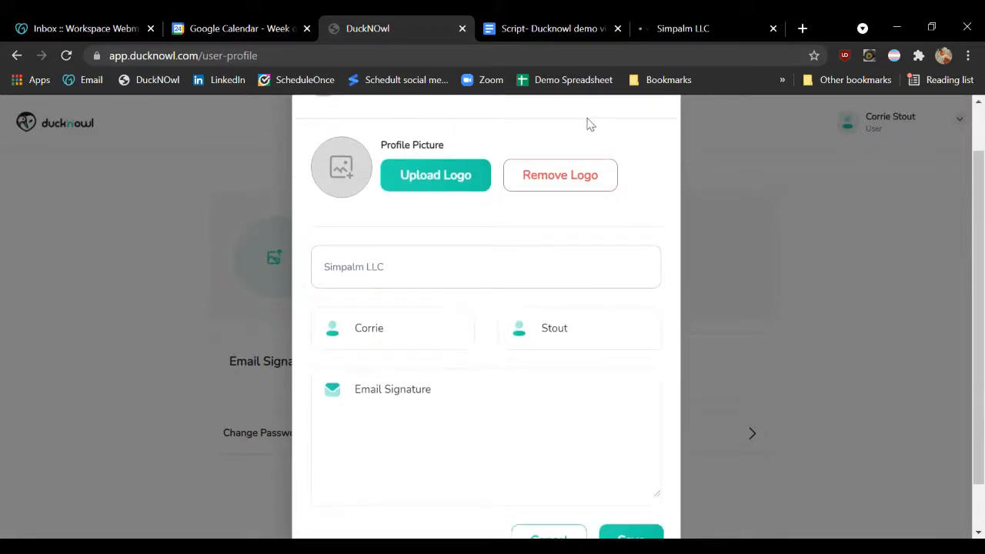
{"action": "scroll", "coordinate": [473, 200], "scroll_direction": "down", "scroll_amount": 1}
{"action": "scroll", "coordinate": [474, 170], "scroll_direction": "up", "scroll_amount": 2}
{"action": "scroll", "coordinate": [550, 213], "scroll_direction": "up", "scroll_amount": 1}
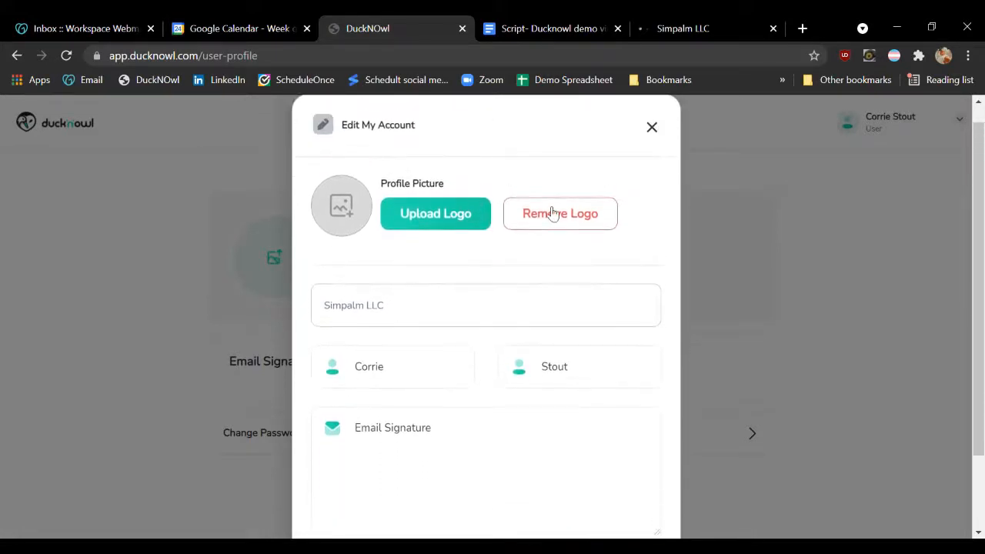
{"action": "scroll", "coordinate": [475, 314], "scroll_direction": "down", "scroll_amount": 3}
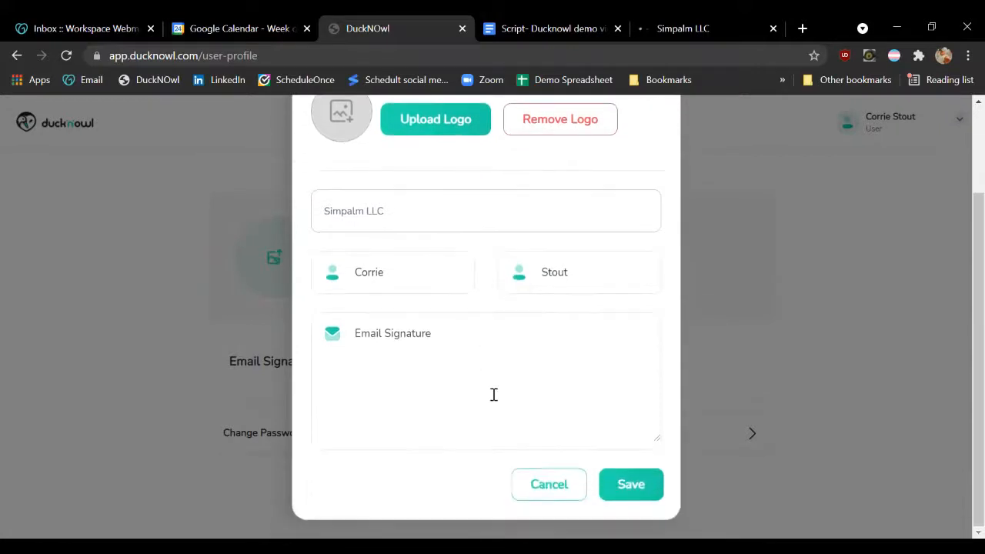
{"action": "left_click", "coordinate": [552, 495]}
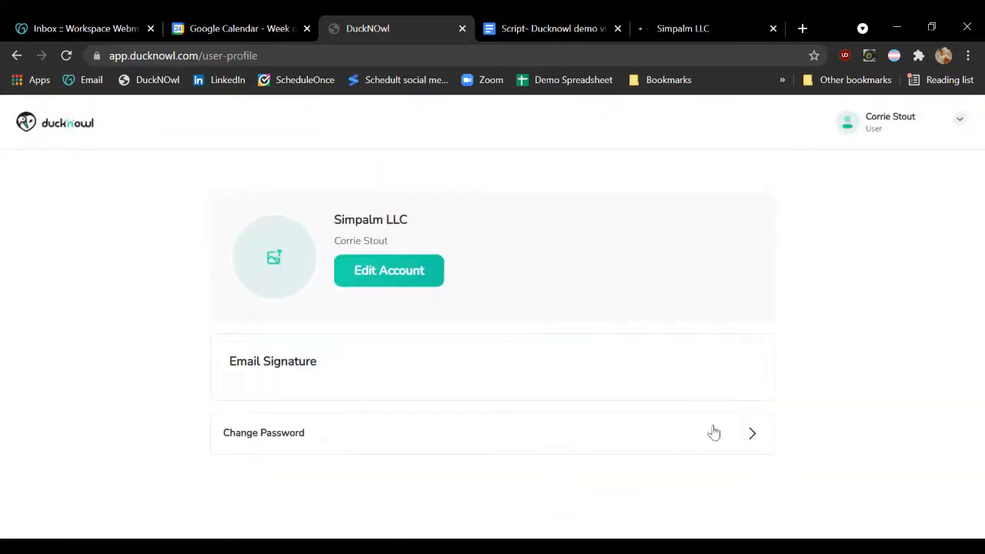
Open the account options from the user profile page
{"action": "left_click", "coordinate": [966, 127]}
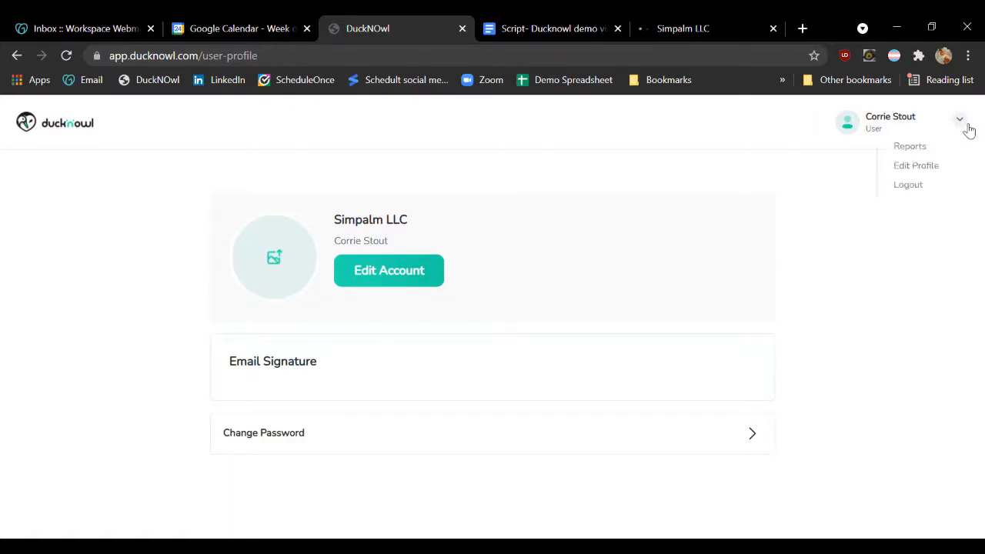